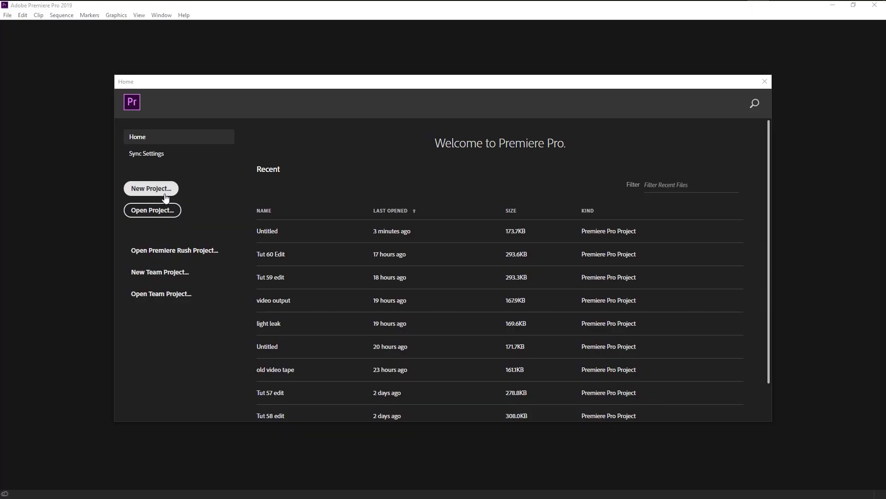
Create a new project named 'whip transition'.
{"action": "left_click", "coordinate": [165, 195]}
{"action": "type", "text": "whipe transition"}
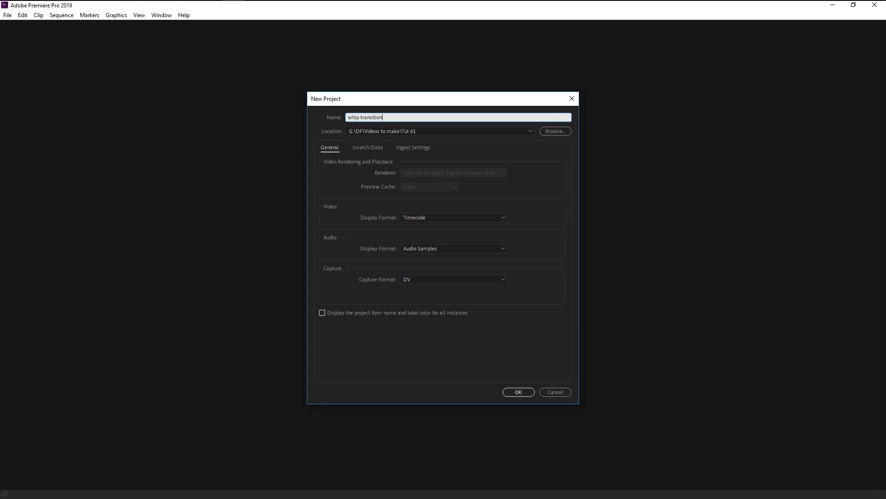
{"action": "key", "text": "Return"}
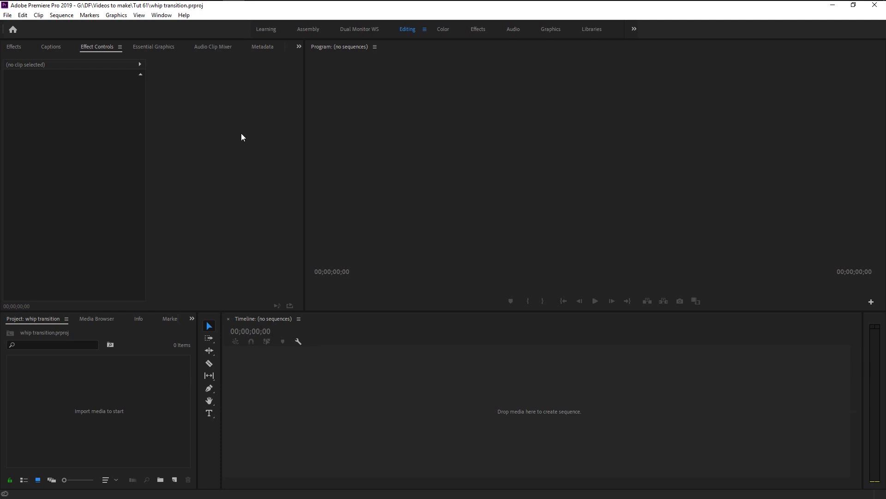
Import stock 1.mp4 and Stock 2.mp4, then build a sequence from stock 1.mp4.
{"action": "left_click", "coordinate": [101, 10]}
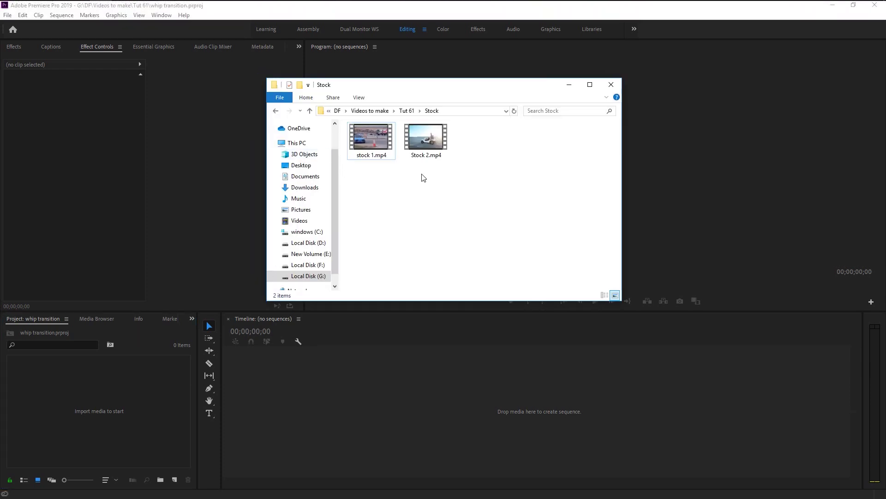
{"action": "left_click_drag", "start_coordinate": [466, 172], "coordinate": [146, 412]}
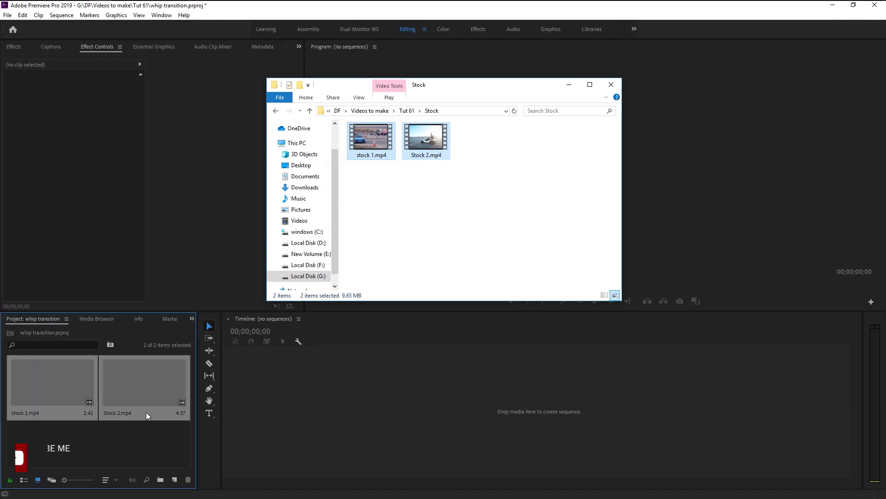
{"action": "left_click", "coordinate": [570, 85]}
{"action": "left_click", "coordinate": [145, 441]}
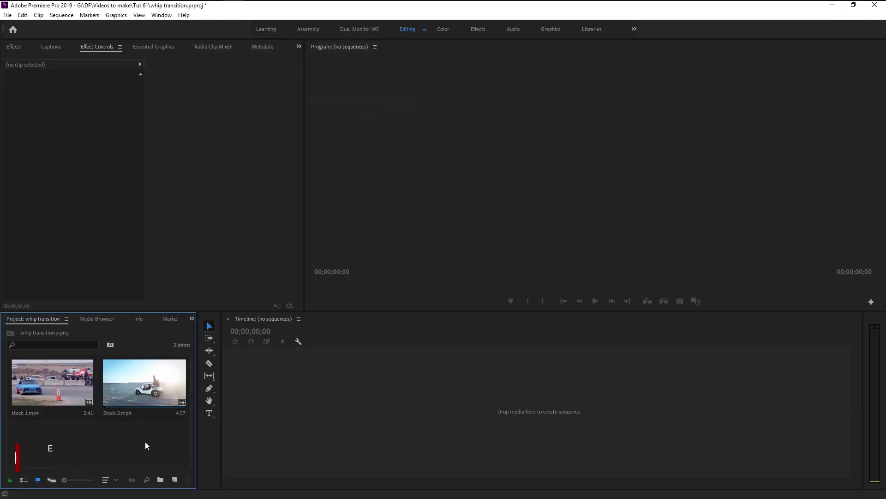
{"action": "left_click", "coordinate": [40, 379]}
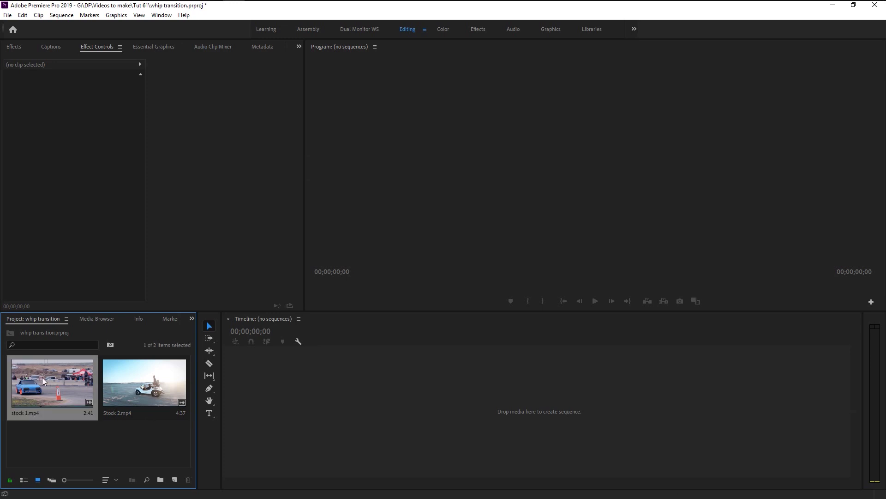
{"action": "left_click_drag", "start_coordinate": [342, 407], "coordinate": [341, 409]}
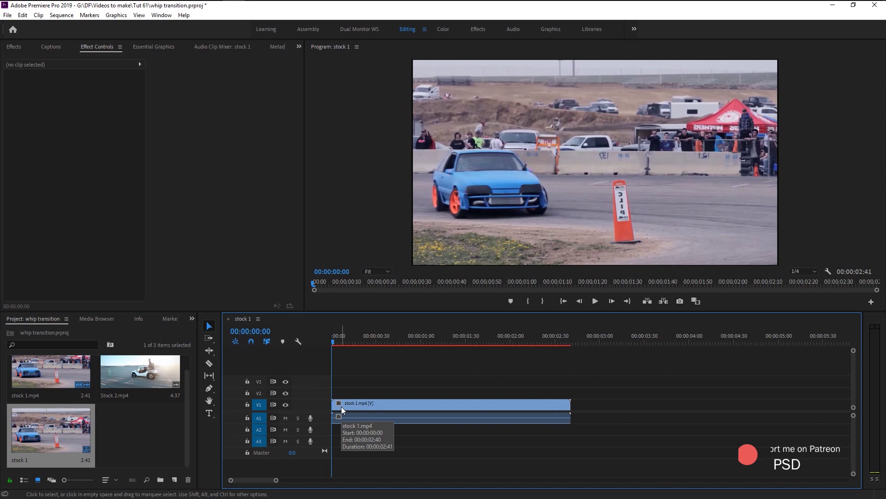
Place Stock 2.mp4 directly after stock 1.mp4 on V1 and fit the sequence in view.
{"action": "left_click", "coordinate": [113, 372]}
{"action": "left_click_drag", "start_coordinate": [113, 375], "coordinate": [568, 394]}
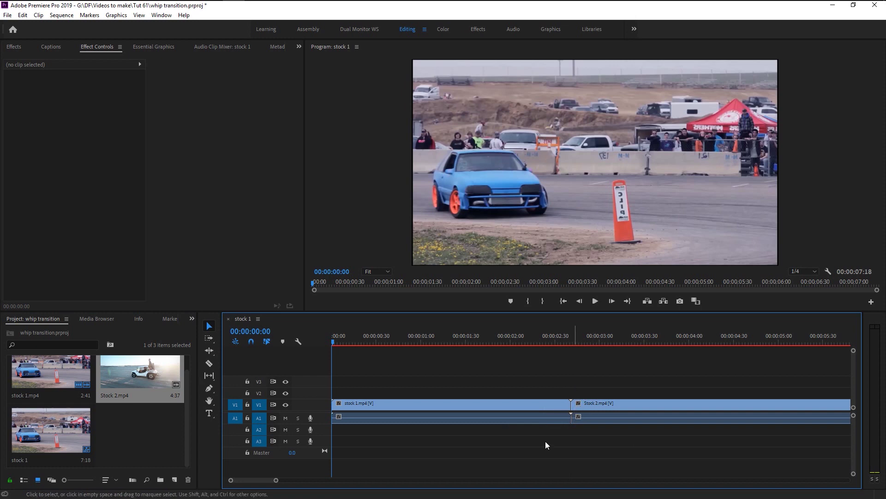
{"action": "key", "text": "backslash"}
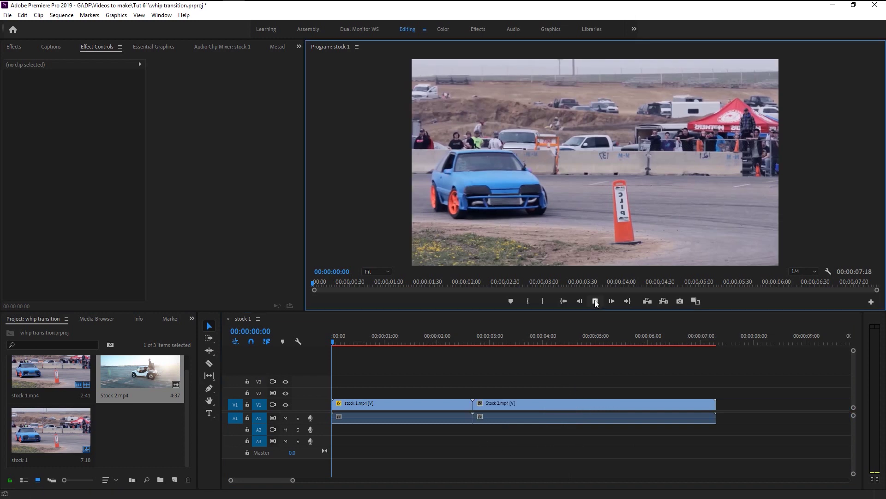
Play the sequence and scrub through the cut between the two car clips around 2:25.
{"action": "left_click", "coordinate": [595, 301]}
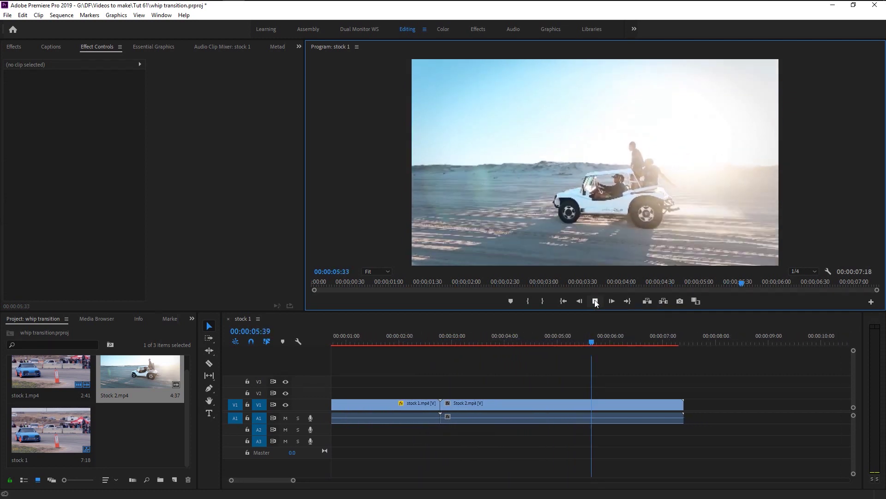
{"action": "key", "text": "space"}
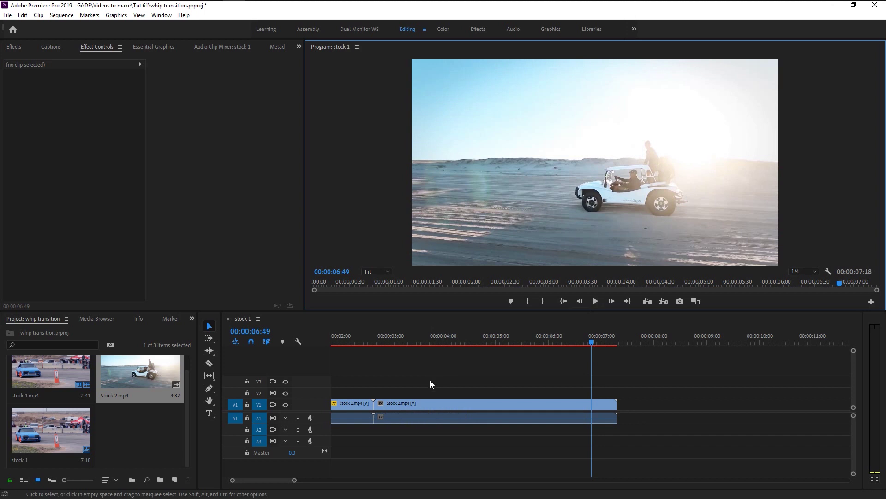
{"action": "scroll", "coordinate": [421, 374], "scroll_direction": "down", "scroll_amount": 2}
{"action": "left_click_drag", "start_coordinate": [283, 480], "coordinate": [248, 472]}
{"action": "left_click", "coordinate": [425, 333]}
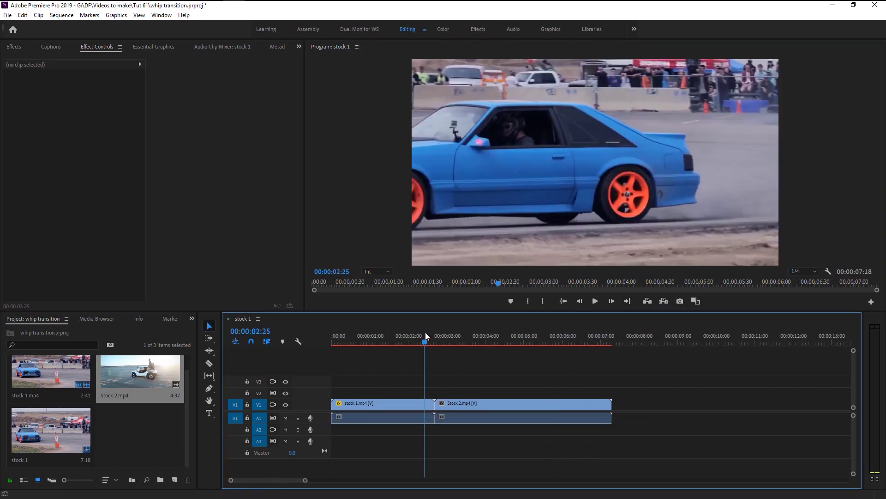
{"action": "left_click_drag", "start_coordinate": [425, 341], "coordinate": [406, 340]}
{"action": "left_click", "coordinate": [139, 438]}
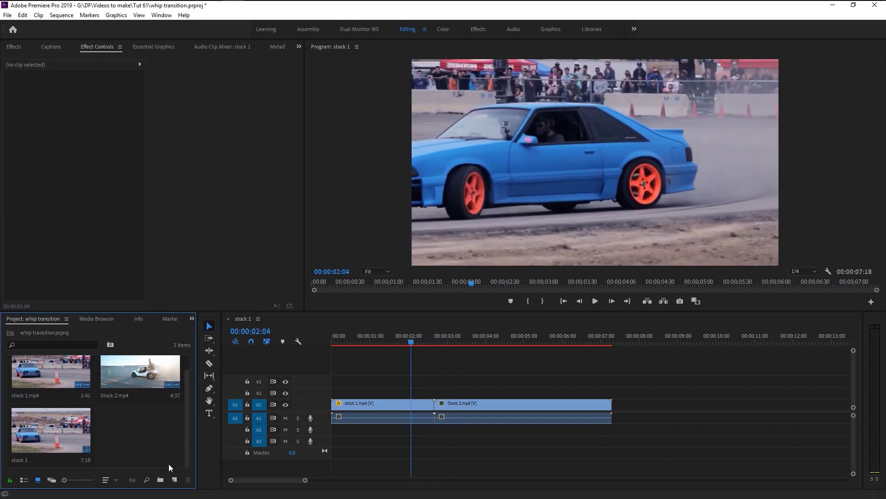
Create a new adjustment layer and rename it 'whip'.
{"action": "left_click", "coordinate": [175, 480]}
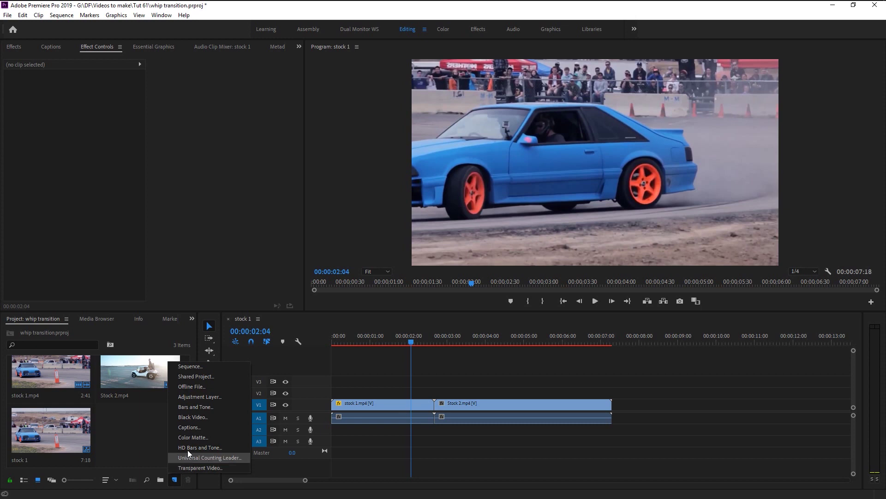
{"action": "left_click", "coordinate": [198, 397]}
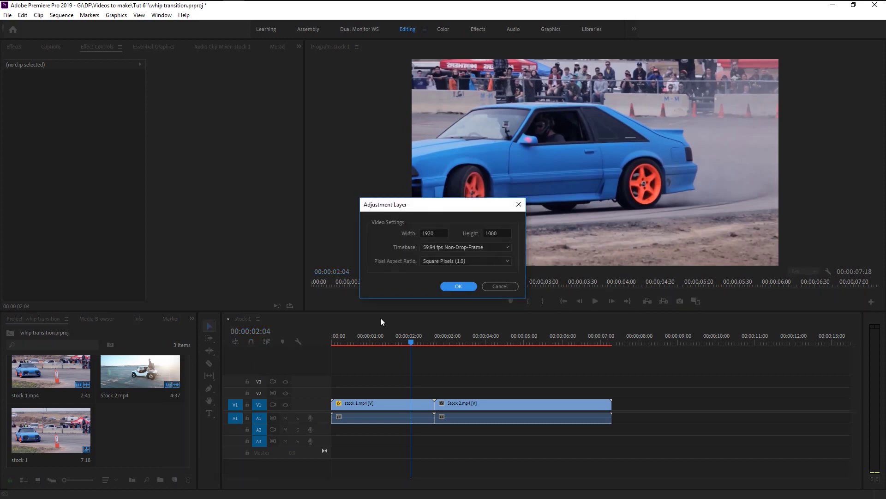
{"action": "left_click", "coordinate": [453, 286]}
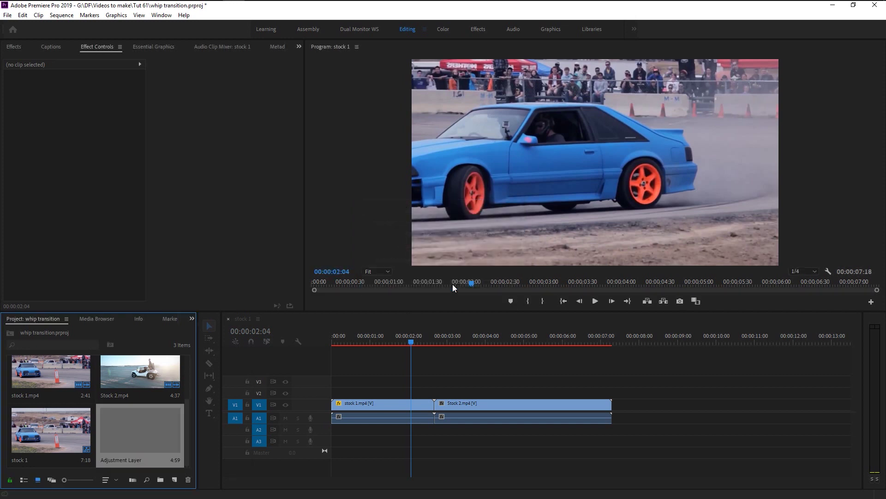
{"action": "left_click", "coordinate": [136, 460]}
{"action": "key", "text": "BackSpace"}
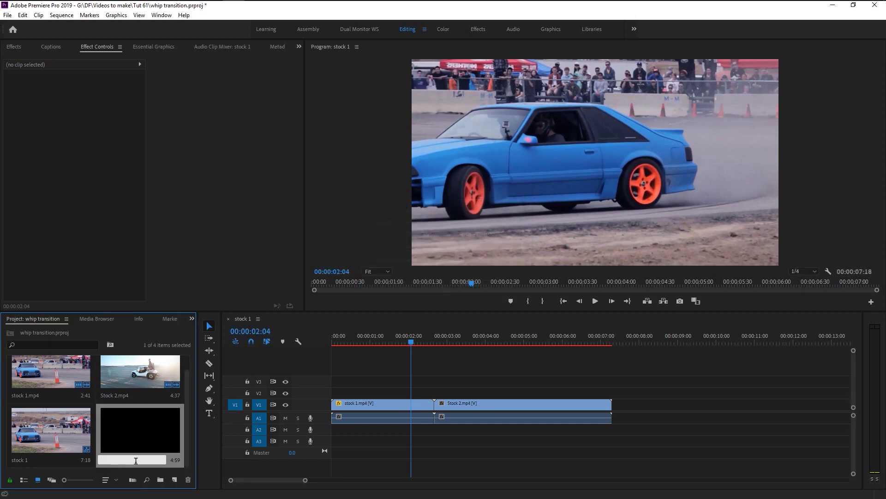
{"action": "type", "text": "whip"}
{"action": "key", "text": "Return"}
Place whip on V2 and trim its start to 2:36, five frames before the 2:41 cut.
{"action": "left_click_drag", "start_coordinate": [134, 431], "coordinate": [372, 396]}
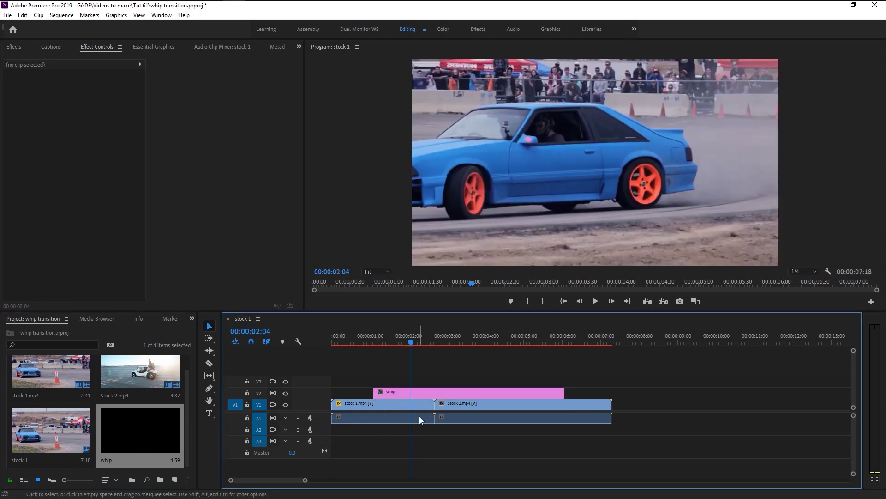
{"action": "scroll", "coordinate": [419, 416], "scroll_direction": "up", "scroll_amount": 4, "text": "alt"}
{"action": "left_click_drag", "start_coordinate": [468, 341], "coordinate": [471, 342]}
{"action": "left_click", "coordinate": [468, 392]}
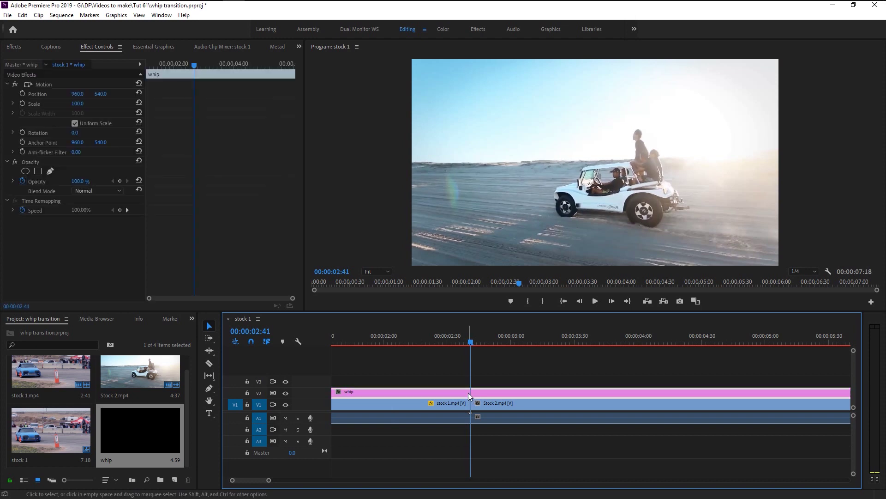
{"action": "scroll", "coordinate": [507, 419], "scroll_direction": "up", "scroll_amount": 2, "text": "alt"}
{"action": "scroll", "coordinate": [507, 420], "scroll_direction": "up", "scroll_amount": 2, "text": "alt"}
{"action": "scroll", "coordinate": [542, 422], "scroll_direction": "up", "scroll_amount": 1, "text": "alt"}
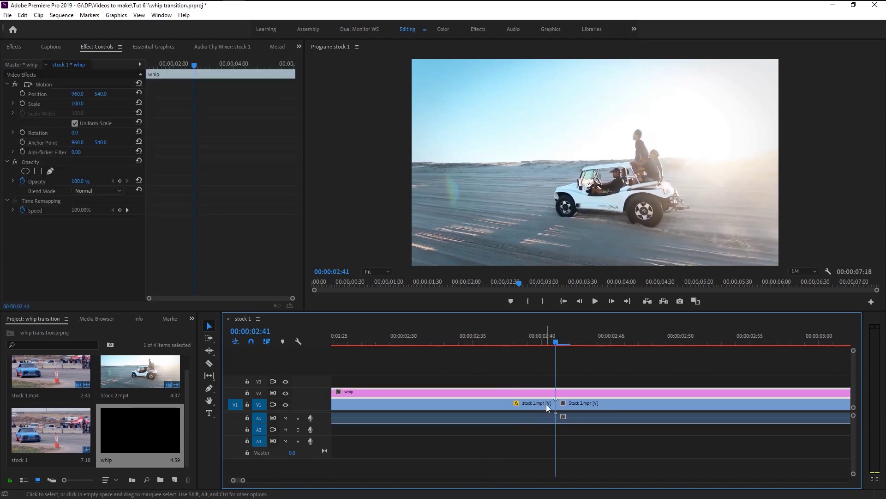
{"action": "key", "text": "shift"}
{"action": "key", "text": "shift+Left"}
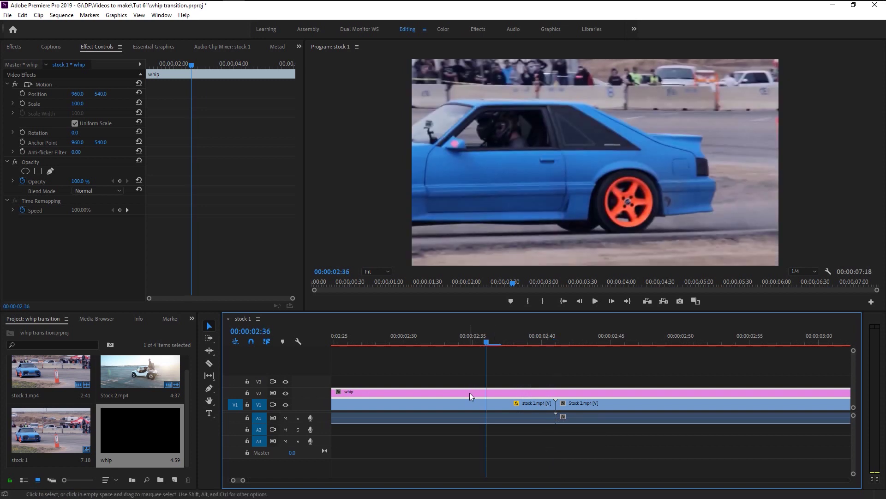
{"action": "scroll", "coordinate": [455, 393], "scroll_direction": "down", "scroll_amount": 3, "text": "alt"}
{"action": "scroll", "coordinate": [456, 394], "scroll_direction": "down", "scroll_amount": 4, "text": "alt"}
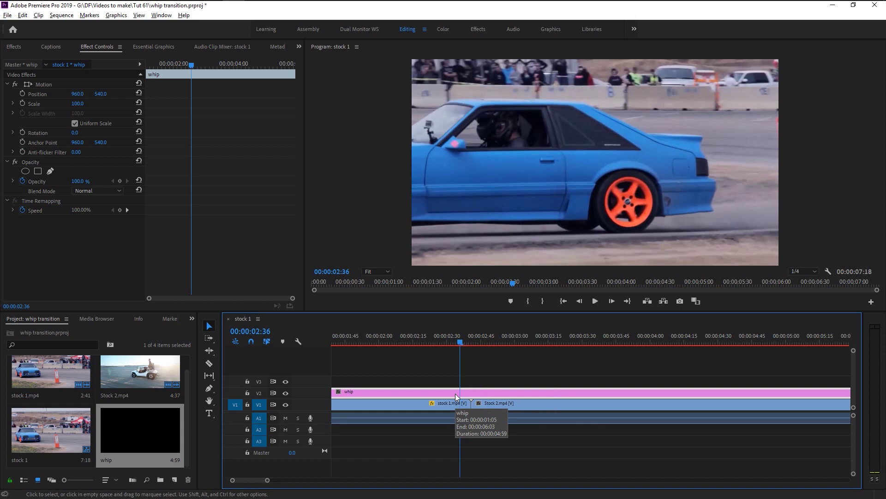
{"action": "left_click_drag", "start_coordinate": [376, 393], "coordinate": [453, 393]}
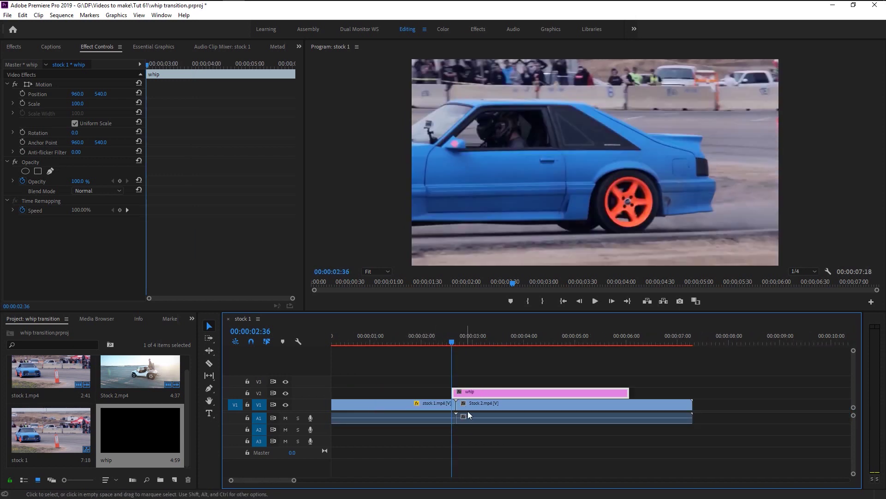
Move the playhead ten frames past the cut and zoom out the timeline.
{"action": "scroll", "coordinate": [468, 411], "scroll_direction": "up", "scroll_amount": 5, "text": "alt"}
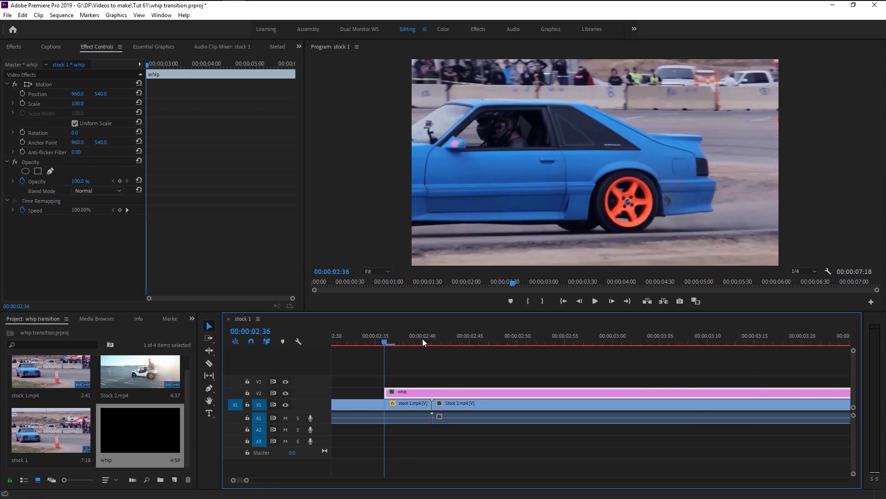
{"action": "left_click", "coordinate": [436, 341]}
{"action": "scroll", "coordinate": [435, 392], "scroll_direction": "up", "scroll_amount": 2, "text": "alt"}
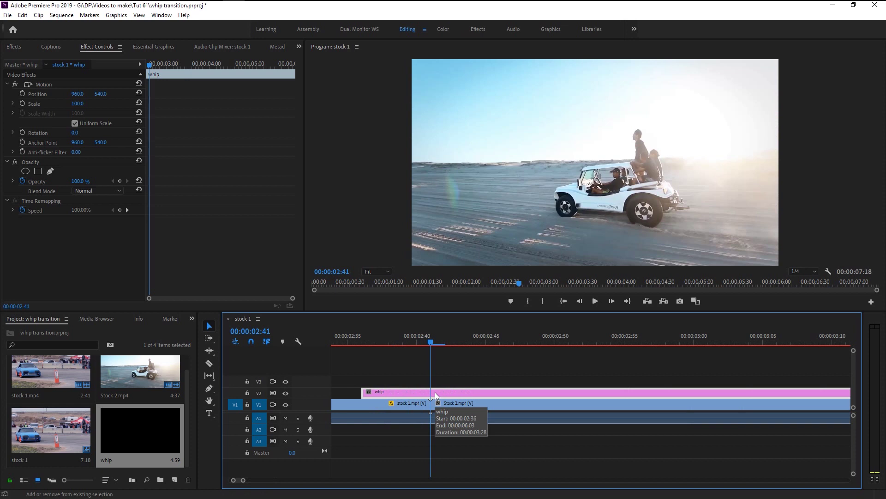
{"action": "key", "text": "shift+Right"}
{"action": "key", "text": "shift+Right"}
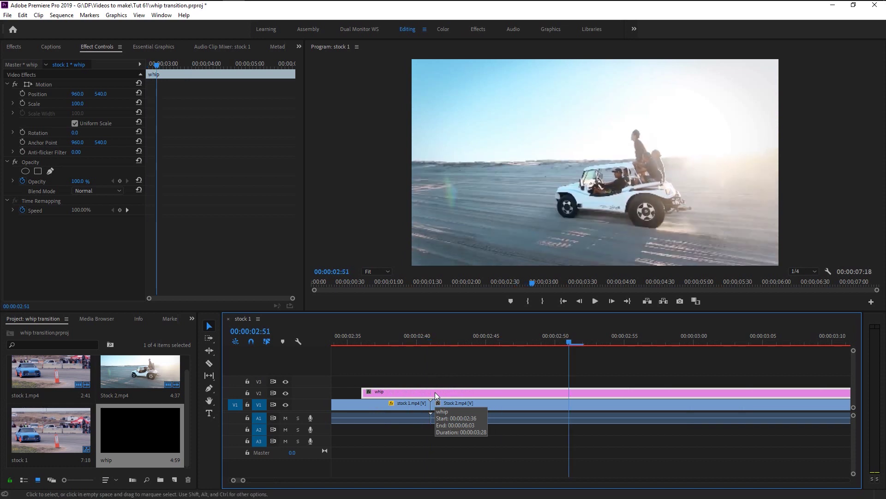
{"action": "key", "text": "minus"}
{"action": "key", "text": "minus"}
{"action": "key", "text": "minus"}
{"action": "key", "text": "minus"}
{"action": "key", "text": "minus"}
{"action": "key", "text": "minus"}
{"action": "key", "text": "minus"}
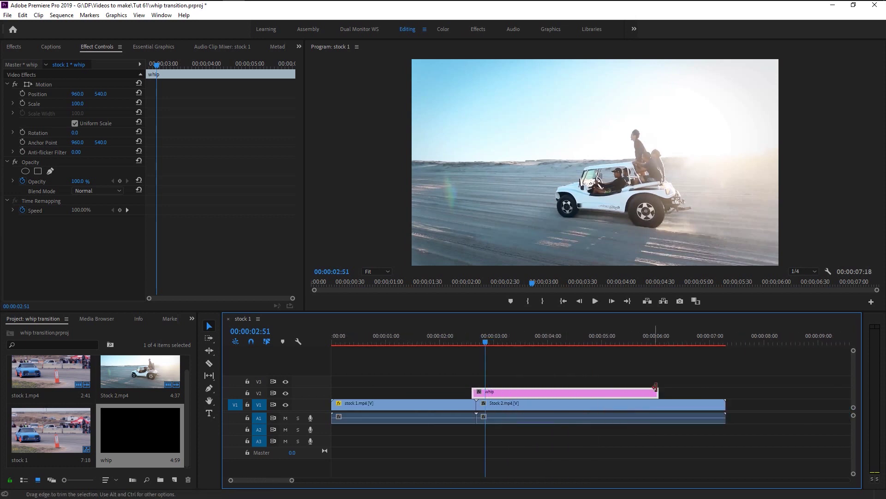
Trim whip's end back to the playhead, park at the 2:41 cut, and select whip on V2.
{"action": "left_click_drag", "start_coordinate": [658, 392], "coordinate": [477, 404]}
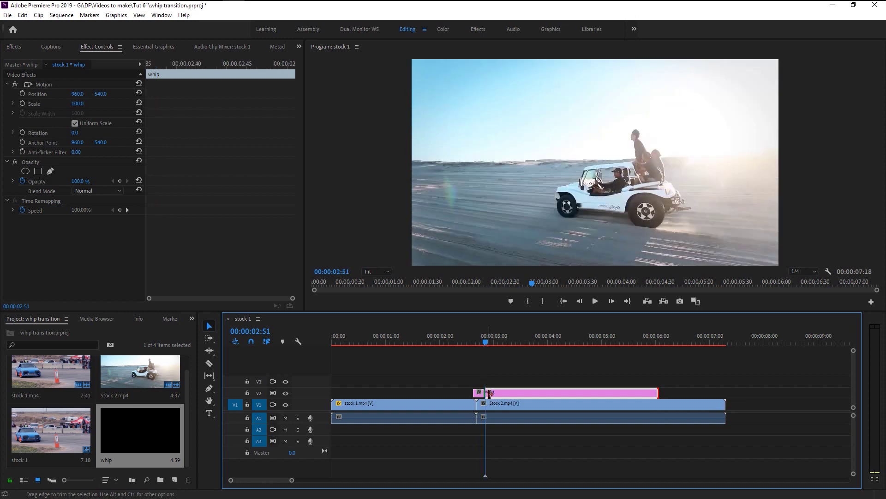
{"action": "scroll", "coordinate": [477, 403], "scroll_direction": "up", "scroll_amount": 6, "text": "alt"}
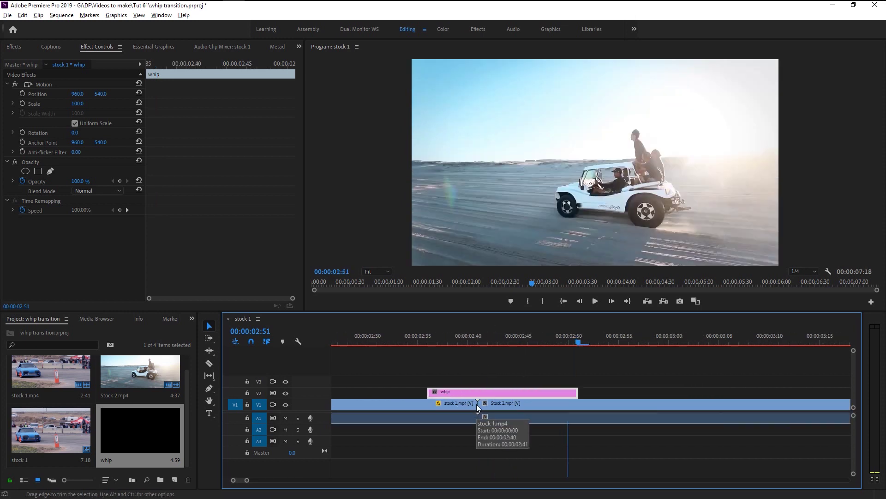
{"action": "left_click", "coordinate": [478, 342]}
{"action": "left_click", "coordinate": [426, 381]}
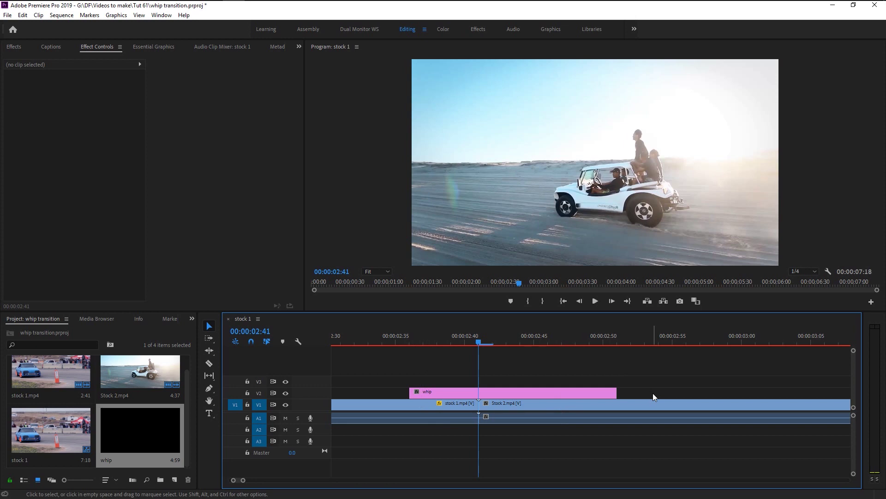
{"action": "left_click", "coordinate": [552, 393]}
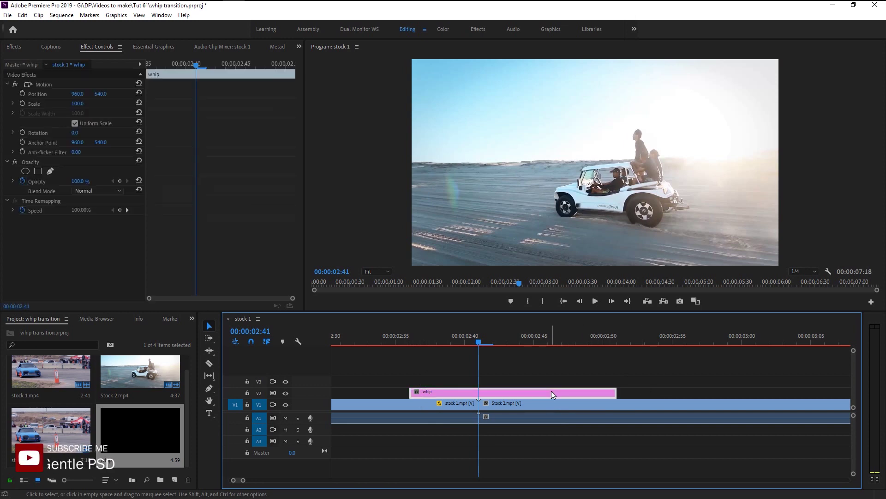
Search for Offset and apply it to the whip adjustment clip.
{"action": "left_click", "coordinate": [14, 48]}
{"action": "left_click", "coordinate": [31, 59]}
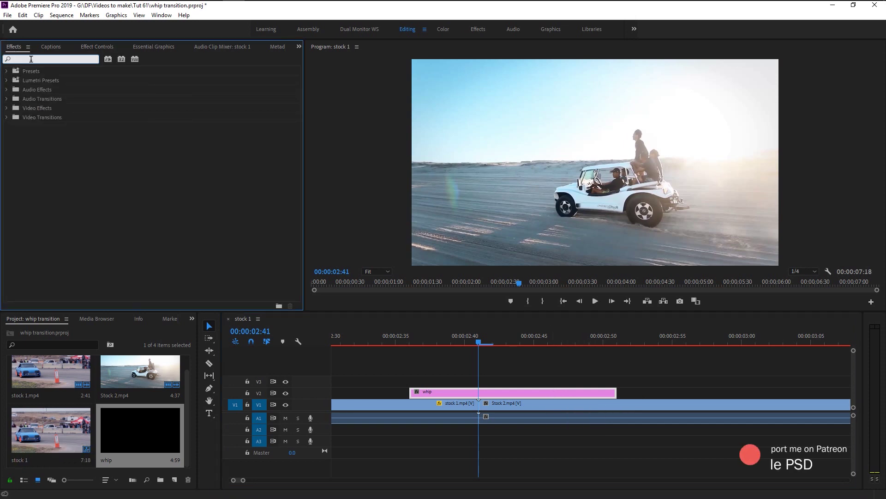
{"action": "type", "text": "offset"}
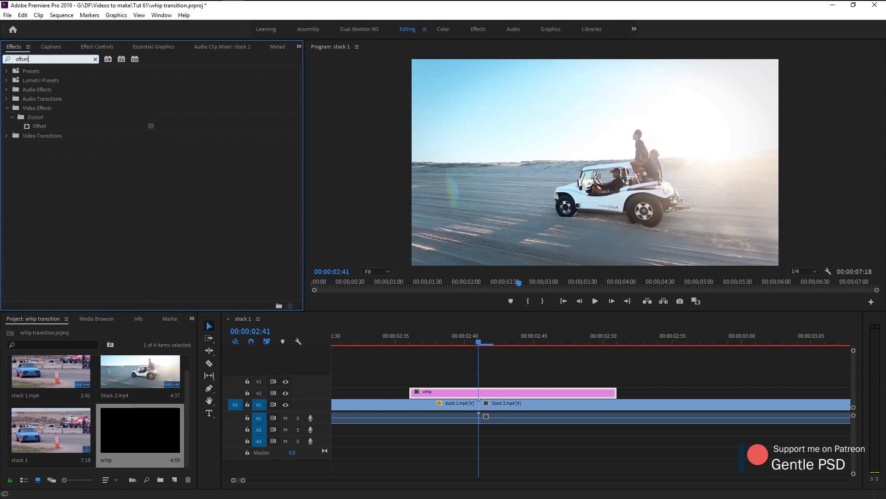
{"action": "left_click", "coordinate": [34, 126]}
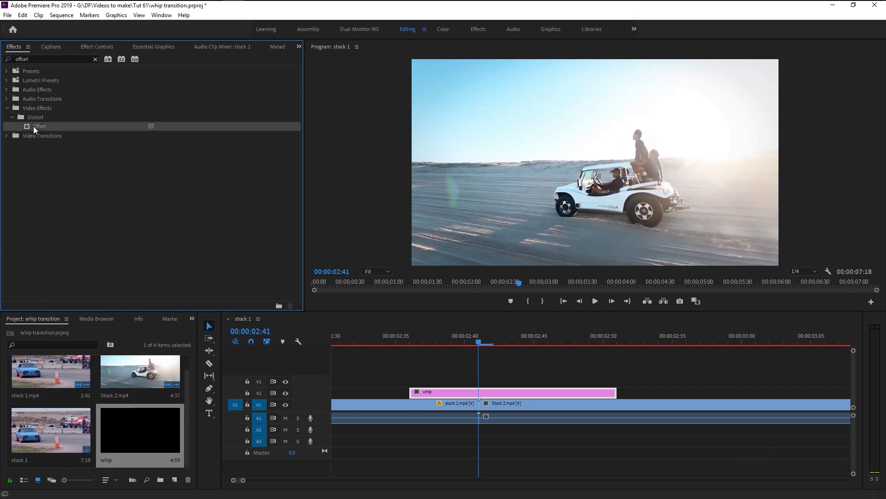
{"action": "left_click_drag", "start_coordinate": [34, 126], "coordinate": [442, 393]}
Keyframe Offset's Shift Center To horizontally from 2880 to 192, then retime the keyframe later.
{"action": "left_click", "coordinate": [90, 49]}
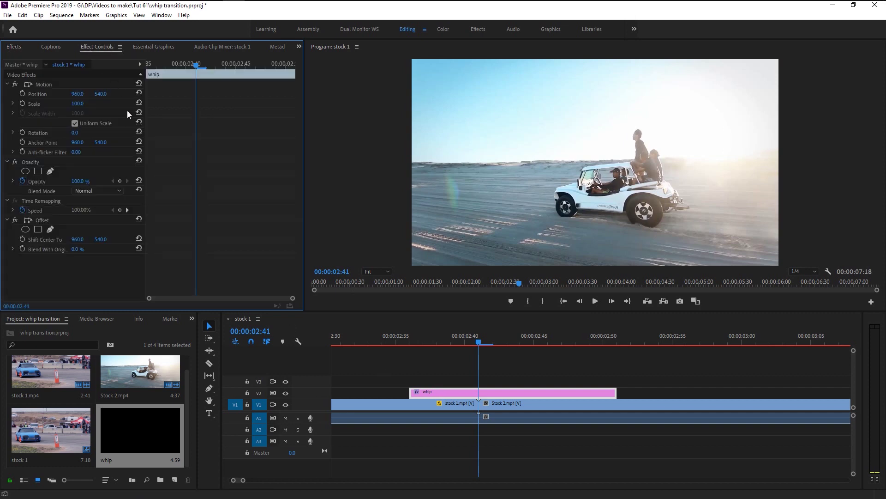
{"action": "left_click", "coordinate": [44, 239]}
{"action": "left_click", "coordinate": [147, 66]}
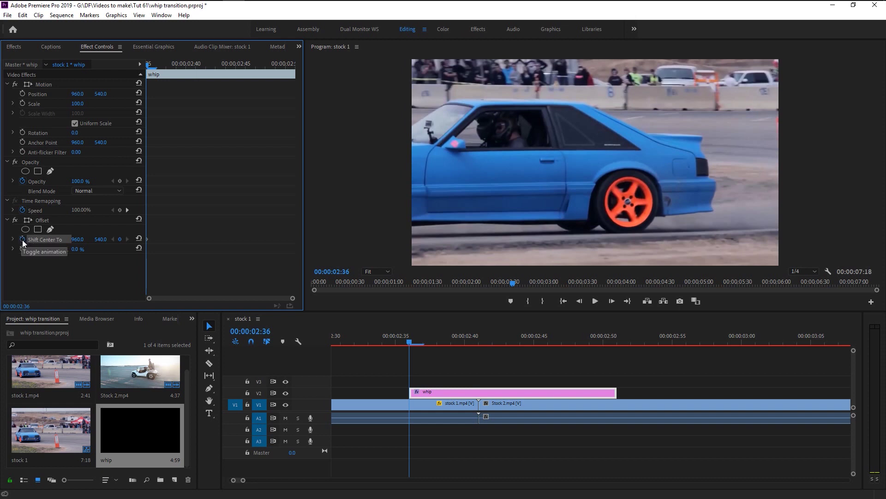
{"action": "left_click", "coordinate": [175, 64]}
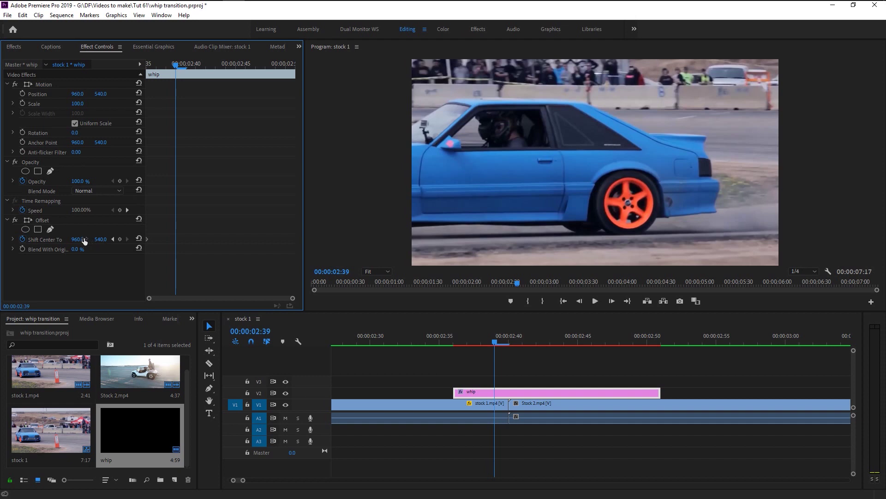
{"action": "left_click_drag", "start_coordinate": [77, 239], "coordinate": [0, 239]}
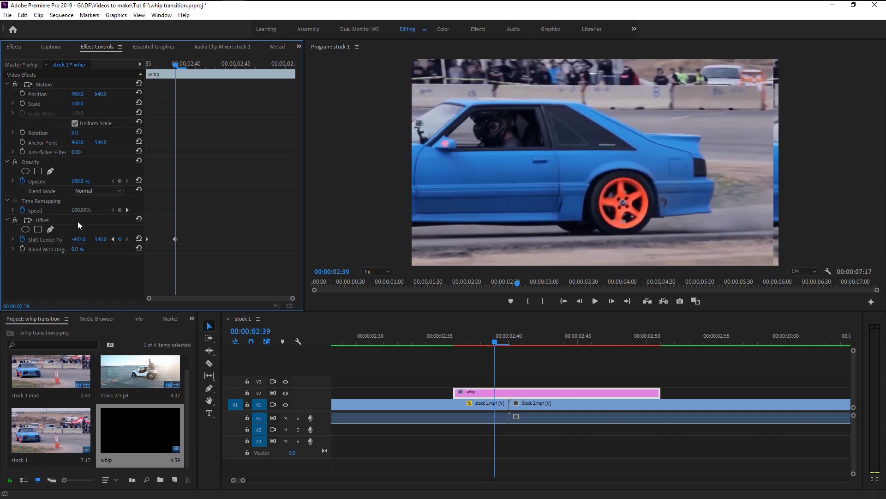
{"action": "left_click", "coordinate": [79, 242]}
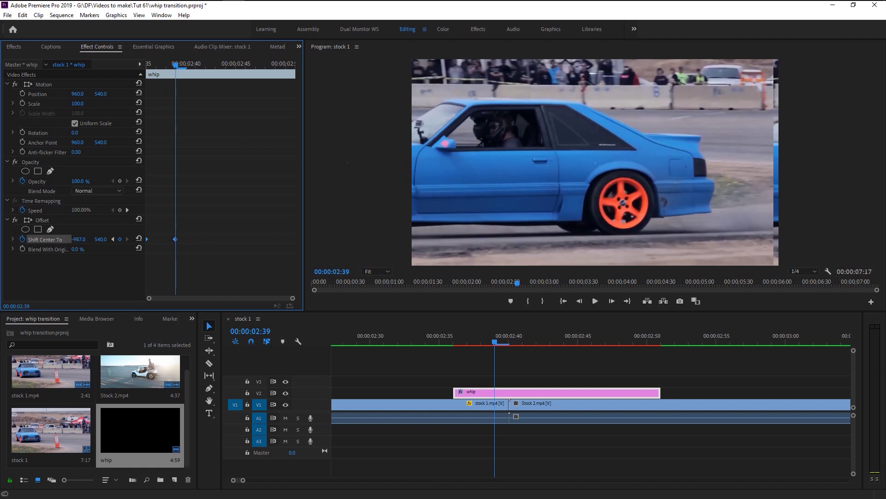
{"action": "left_click_drag", "start_coordinate": [80, 240], "coordinate": [80, 240]}
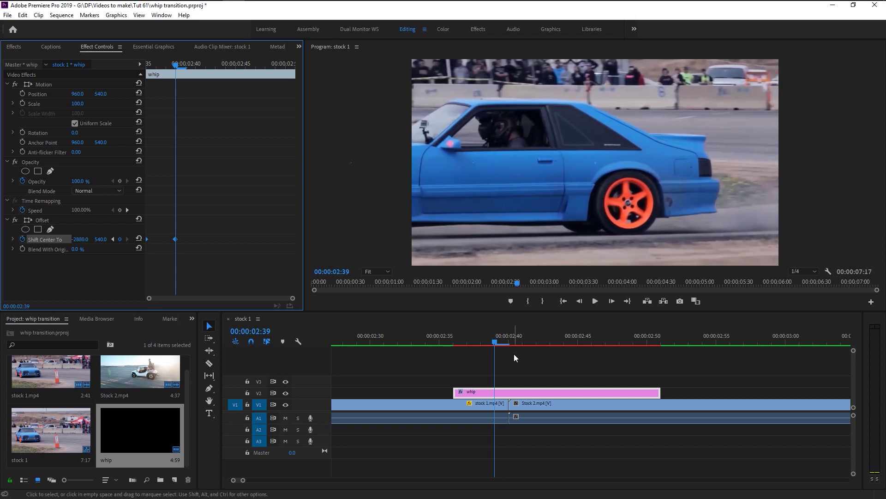
{"action": "mouse_move", "coordinate": [501, 344]}
{"action": "left_mouse_down"}
{"action": "mouse_move", "coordinate": [470, 342]}
{"action": "mouse_move", "coordinate": [494, 344]}
{"action": "left_mouse_up"}
{"action": "left_click_drag", "start_coordinate": [175, 239], "coordinate": [303, 242]}
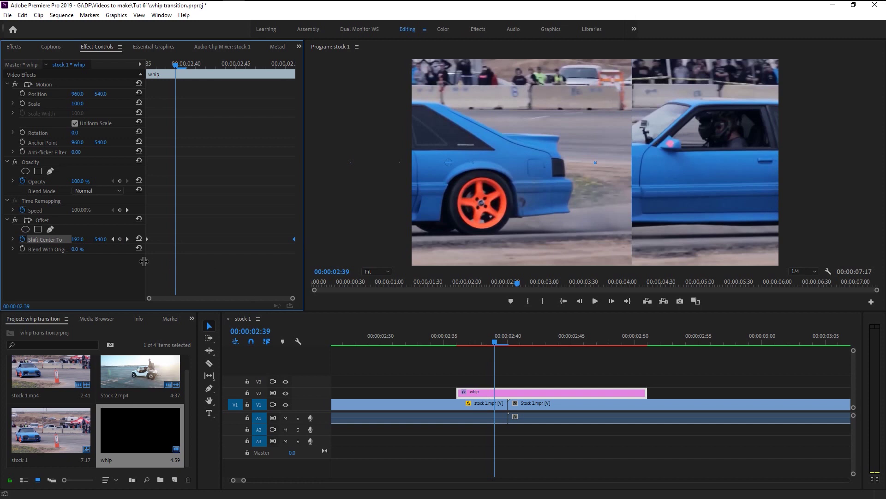
{"action": "left_click", "coordinate": [52, 273]}
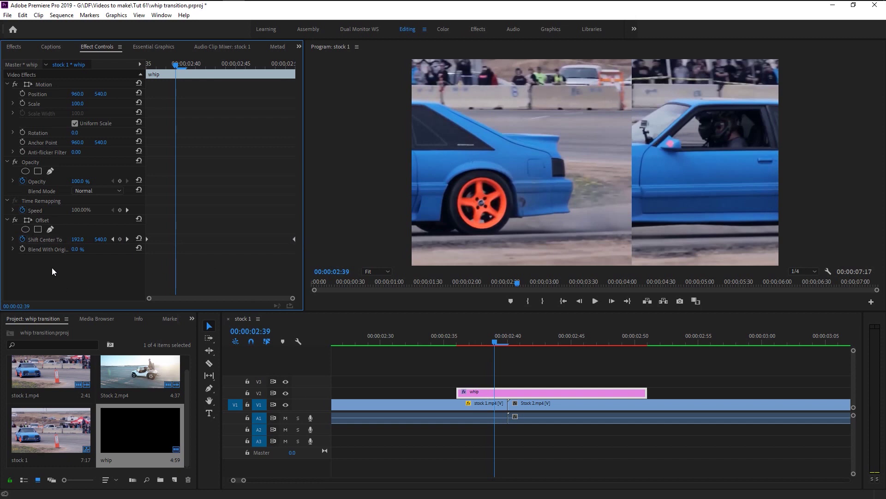
Search 'direc', apply Directional Blur to the whip clip, and set Blur Length to 80.
{"action": "left_click", "coordinate": [13, 47]}
{"action": "left_click", "coordinate": [95, 59]}
{"action": "type", "text": "direc"}
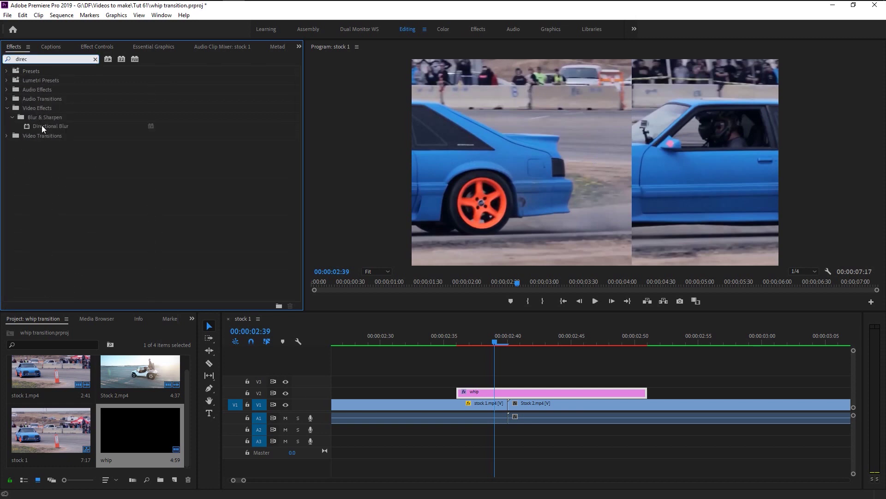
{"action": "left_click_drag", "start_coordinate": [42, 125], "coordinate": [503, 394]}
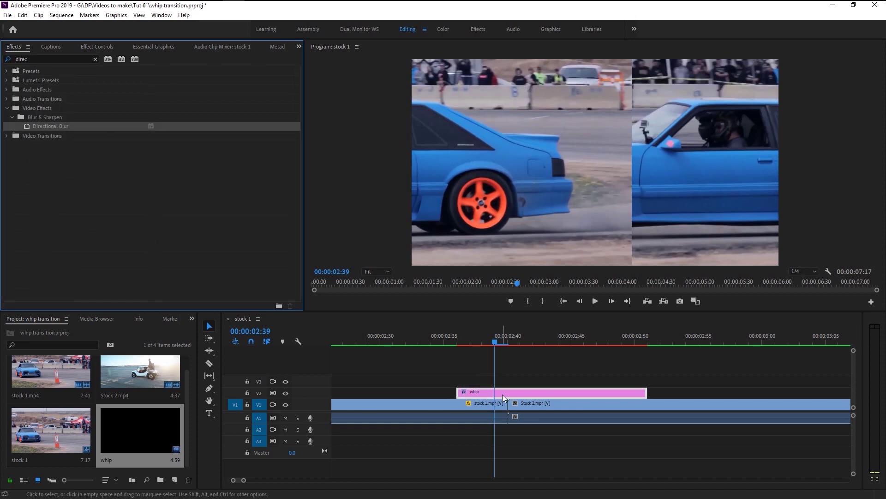
{"action": "left_click", "coordinate": [97, 48]}
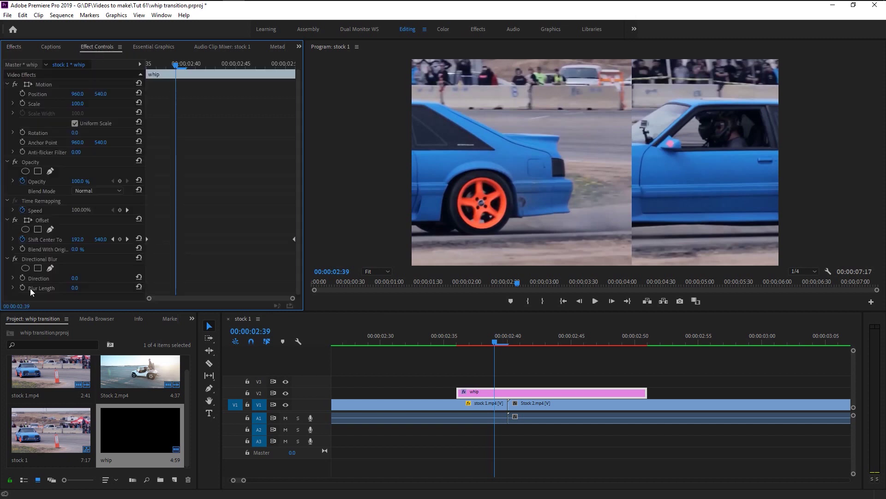
{"action": "scroll", "coordinate": [101, 272], "scroll_direction": "down", "scroll_amount": 1}
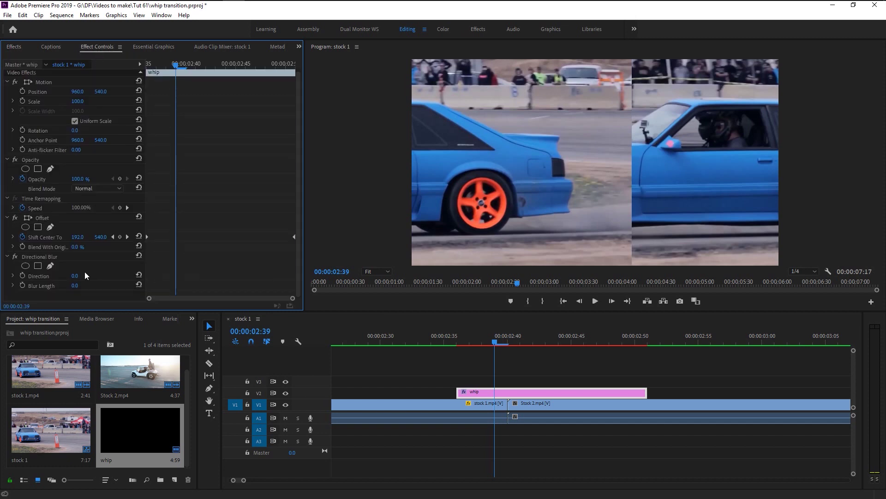
{"action": "left_click", "coordinate": [74, 286]}
{"action": "type", "text": "80"}
{"action": "key", "text": "Return"}
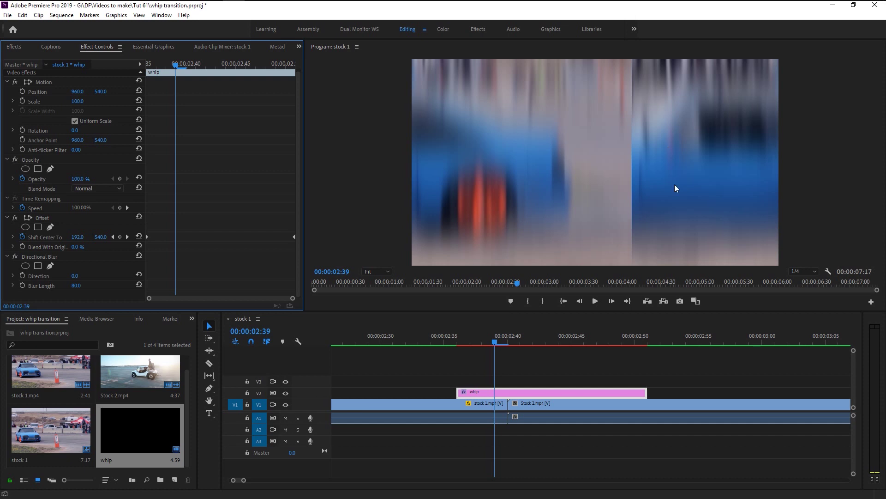
Set Directional Blur Direction to 90° and raise Blur Length to 200.
{"action": "left_click", "coordinate": [75, 275]}
{"action": "type", "text": "90"}
{"action": "key", "text": "Return"}
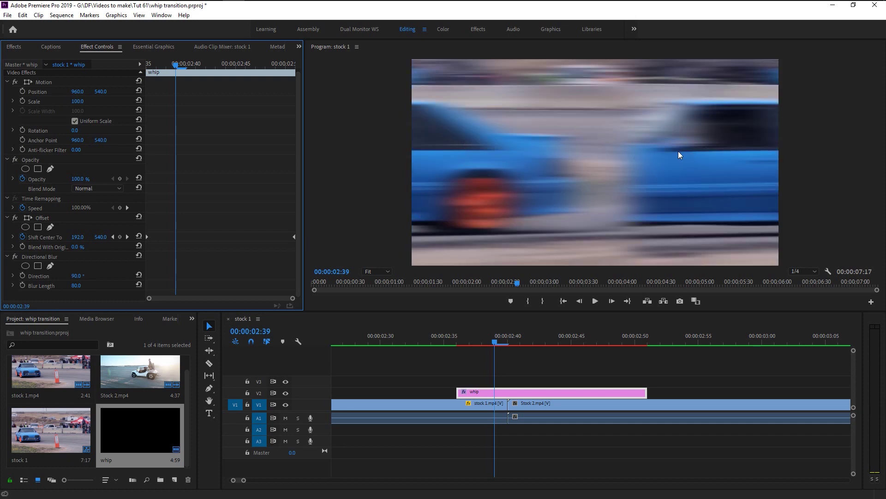
{"action": "left_click_drag", "start_coordinate": [76, 285], "coordinate": [84, 286]}
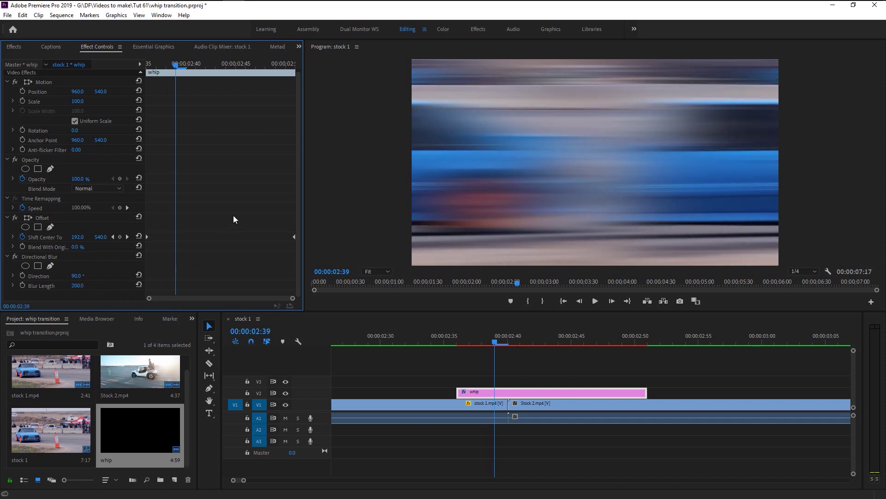
{"action": "left_click", "coordinate": [507, 343]}
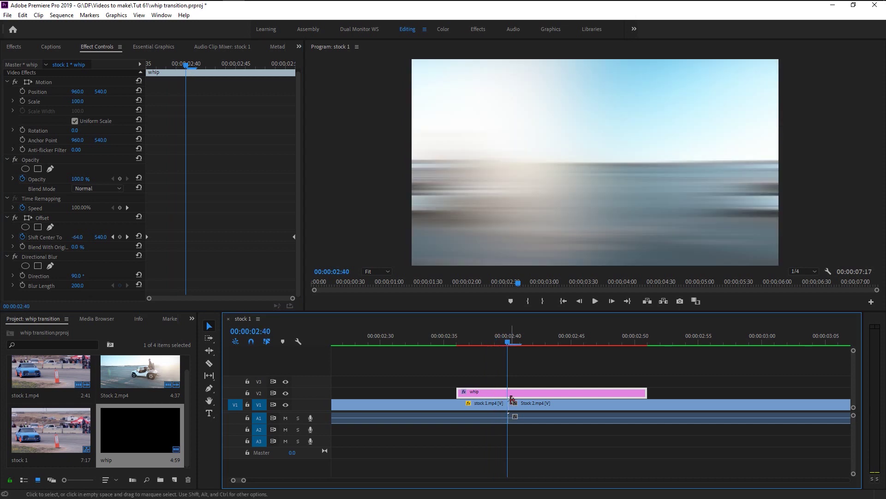
Keyframe Blur Length at 200 at 2:40 and at 0 at the whip's start, 2:36.
{"action": "left_click", "coordinate": [23, 285]}
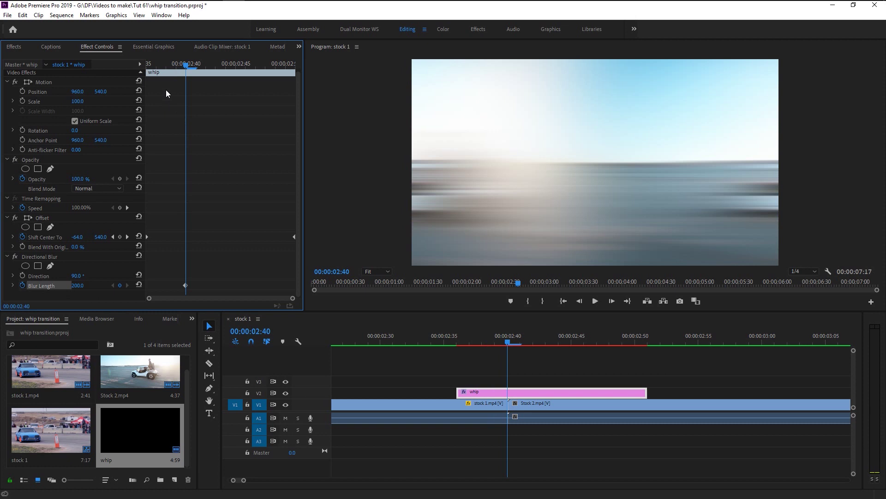
{"action": "mouse_move", "coordinate": [157, 67]}
{"action": "left_mouse_down"}
{"action": "mouse_move", "coordinate": [147, 64]}
{"action": "mouse_move", "coordinate": [148, 72]}
{"action": "left_mouse_up"}
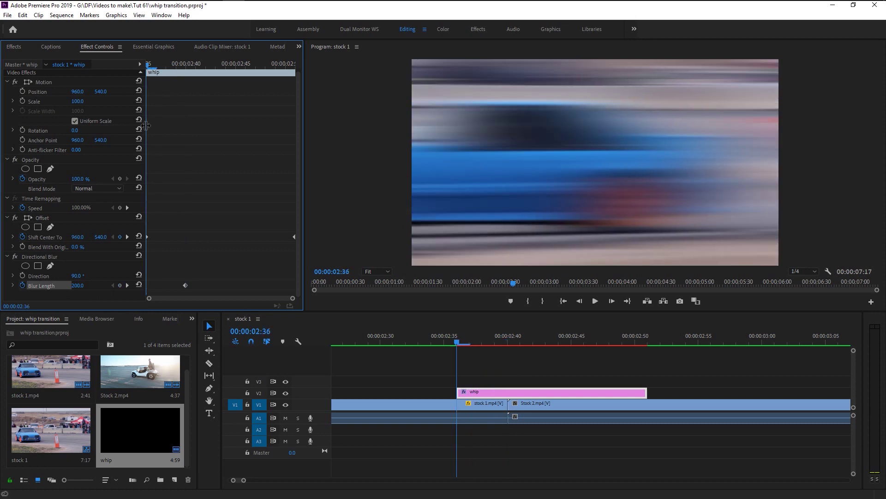
{"action": "left_click", "coordinate": [139, 284]}
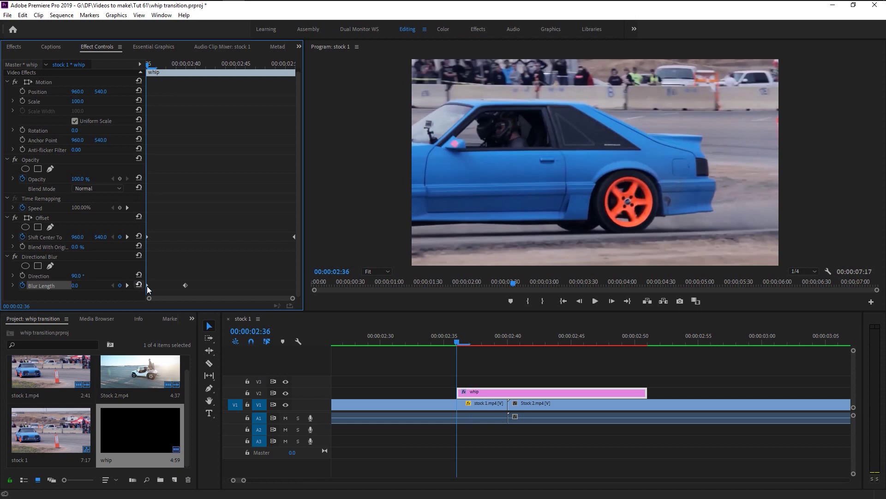
Keyframe Blur Length to 0 at 00:00:02:50, then scrub back to check the ramp.
{"action": "left_click", "coordinate": [288, 65]}
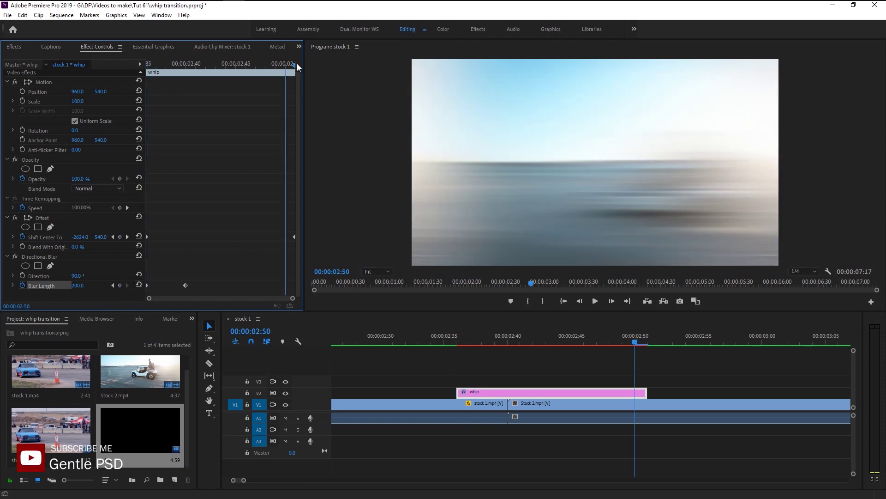
{"action": "left_click", "coordinate": [293, 64]}
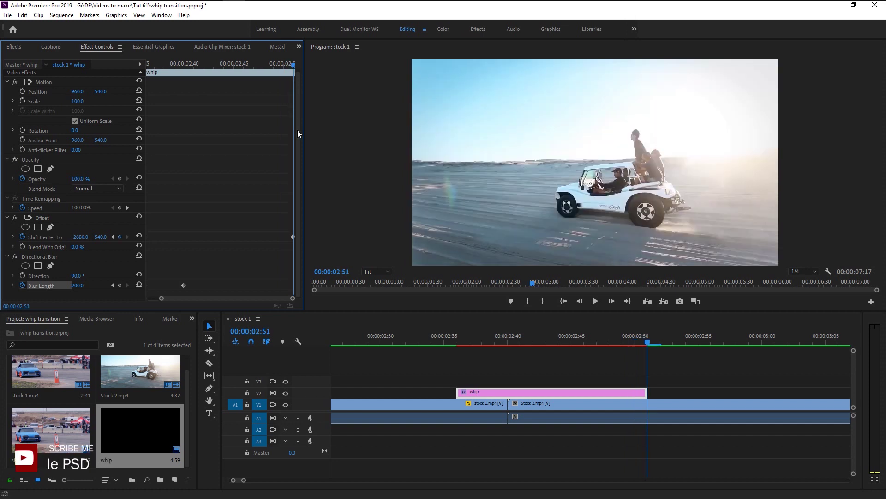
{"action": "key", "text": "Left"}
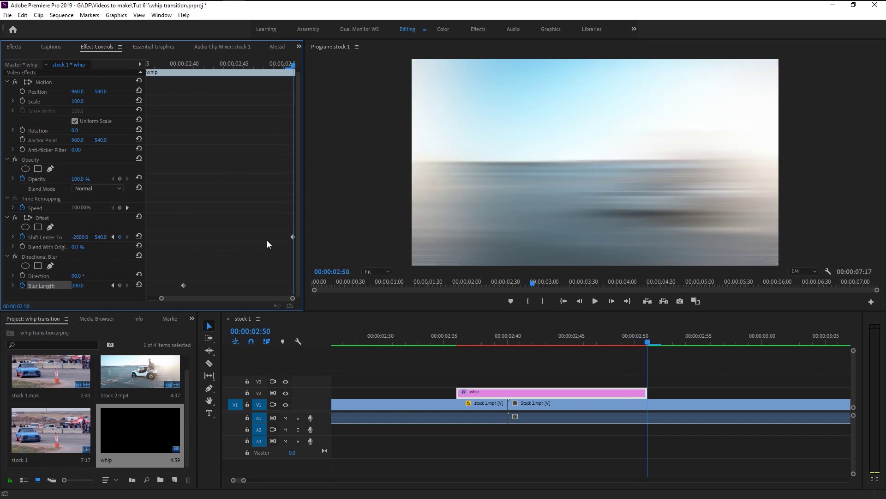
{"action": "left_click", "coordinate": [81, 285]}
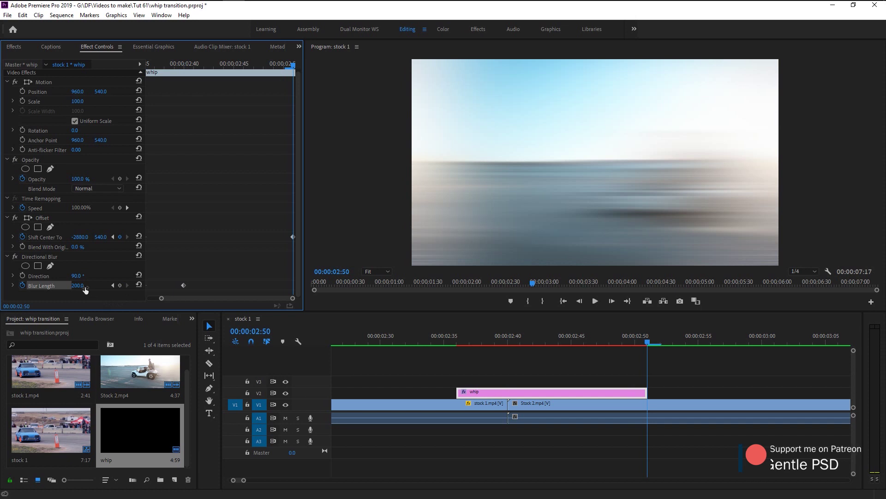
{"action": "type", "text": "0"}
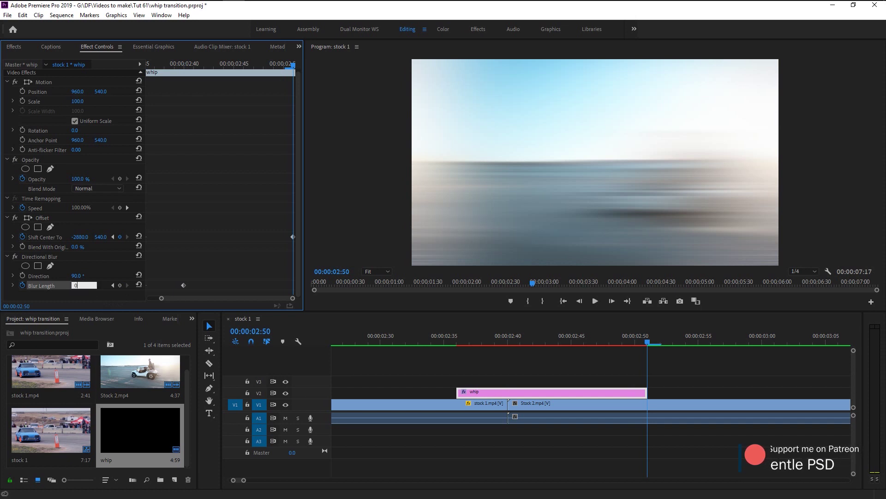
{"action": "key", "text": "Return"}
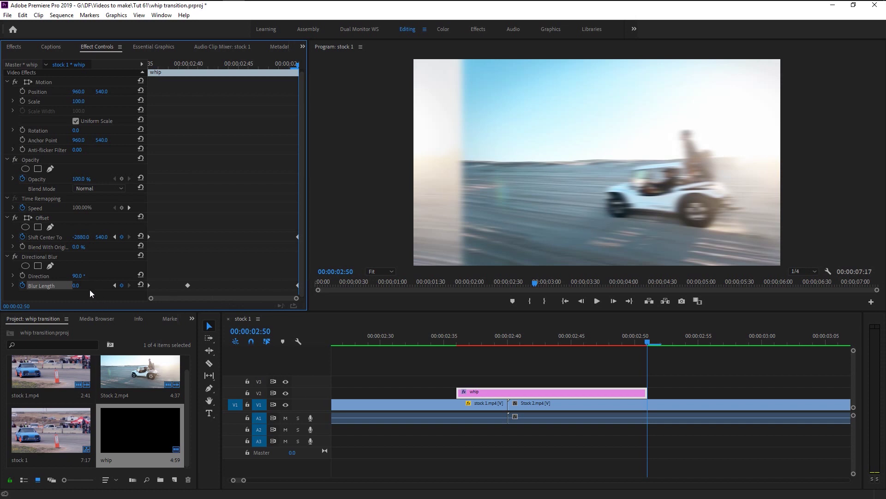
{"action": "left_click_drag", "start_coordinate": [218, 64], "coordinate": [173, 60]}
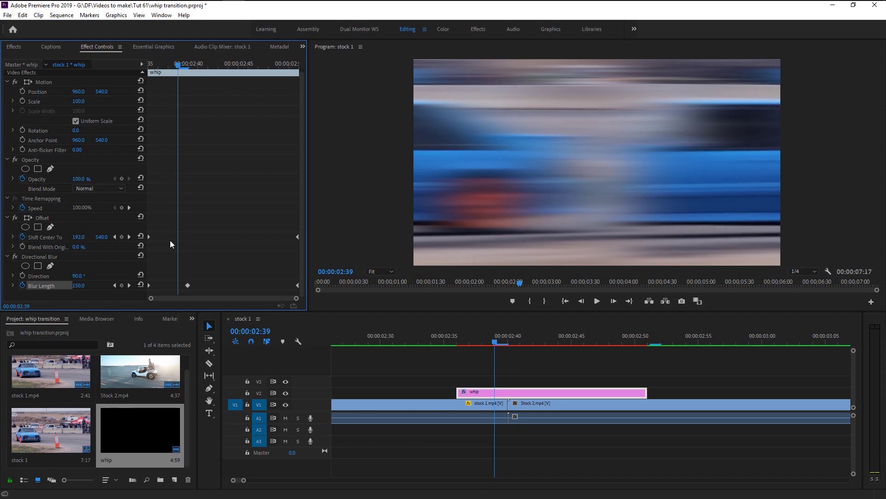
{"action": "left_click_drag", "start_coordinate": [387, 332], "coordinate": [212, 353]}
{"action": "scroll", "coordinate": [468, 397], "scroll_direction": "down", "scroll_amount": 6}
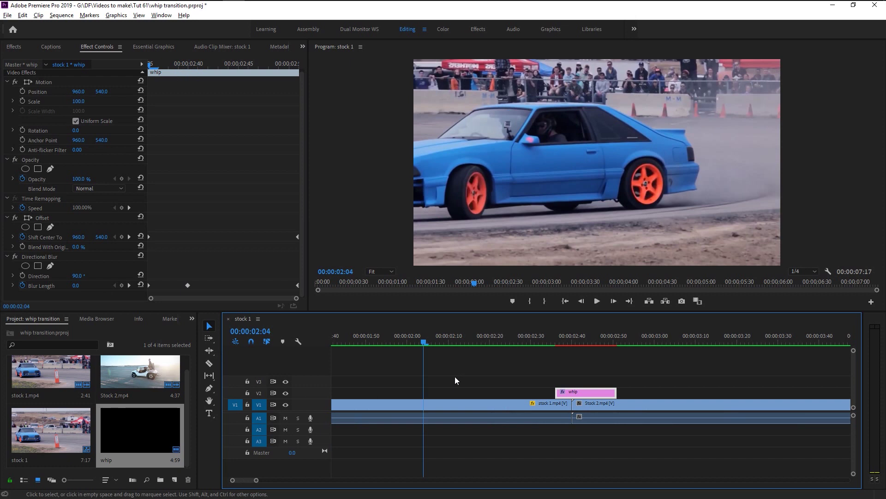
Play the sequence from the start to preview the whip transition.
{"action": "scroll", "coordinate": [434, 382], "scroll_direction": "down", "scroll_amount": 2}
{"action": "left_click", "coordinate": [434, 383]}
{"action": "key", "text": "Home"}
{"action": "left_click", "coordinate": [597, 305]}
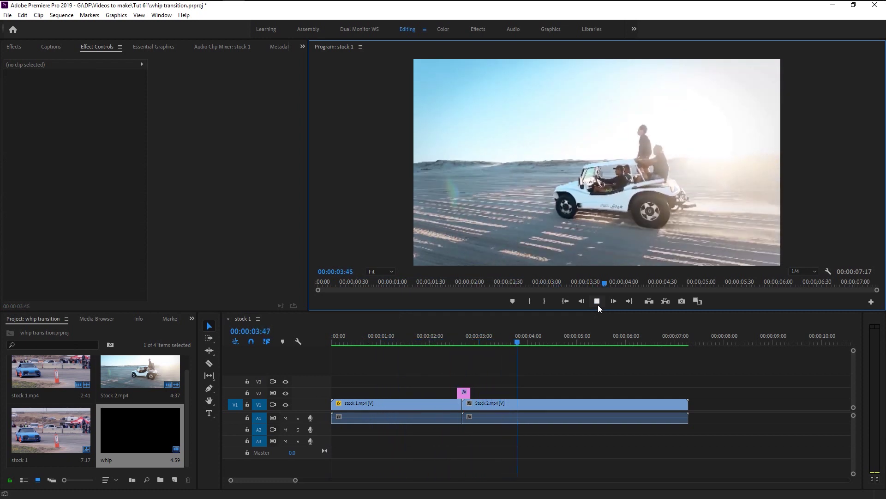
{"action": "left_click", "coordinate": [598, 304]}
{"action": "mouse_move", "coordinate": [465, 339]}
{"action": "left_mouse_down"}
{"action": "mouse_move", "coordinate": [477, 345]}
{"action": "mouse_move", "coordinate": [456, 339]}
{"action": "mouse_move", "coordinate": [467, 342]}
{"action": "left_mouse_up"}
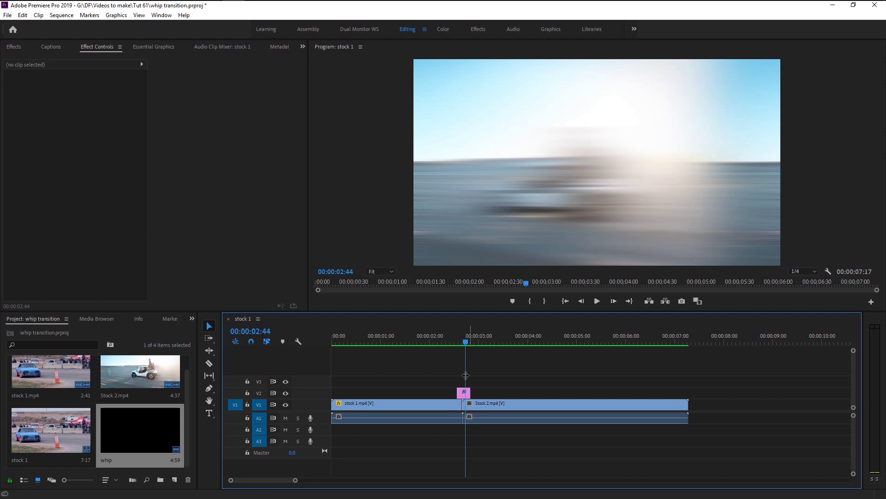
Raise the whip clip's Blur Length to 400 at 00:00:02:40.
{"action": "left_click", "coordinate": [464, 393]}
{"action": "left_click_drag", "start_coordinate": [211, 67], "coordinate": [199, 69]}
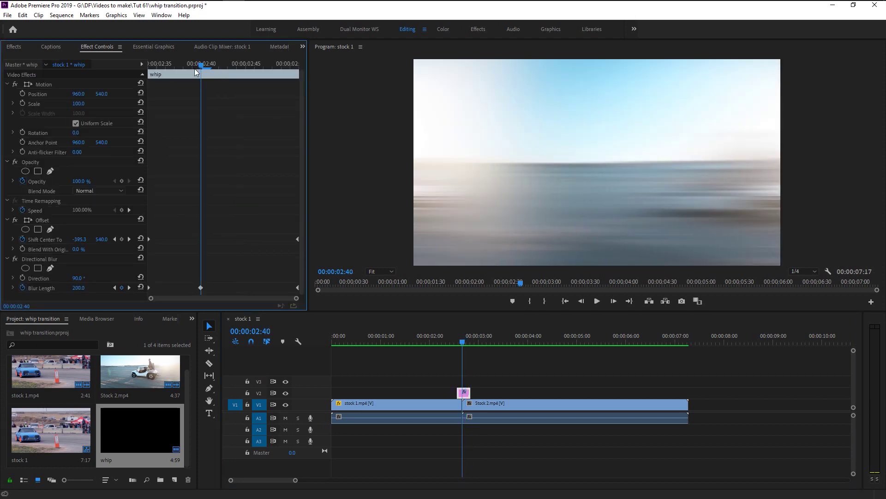
{"action": "left_click", "coordinate": [79, 288]}
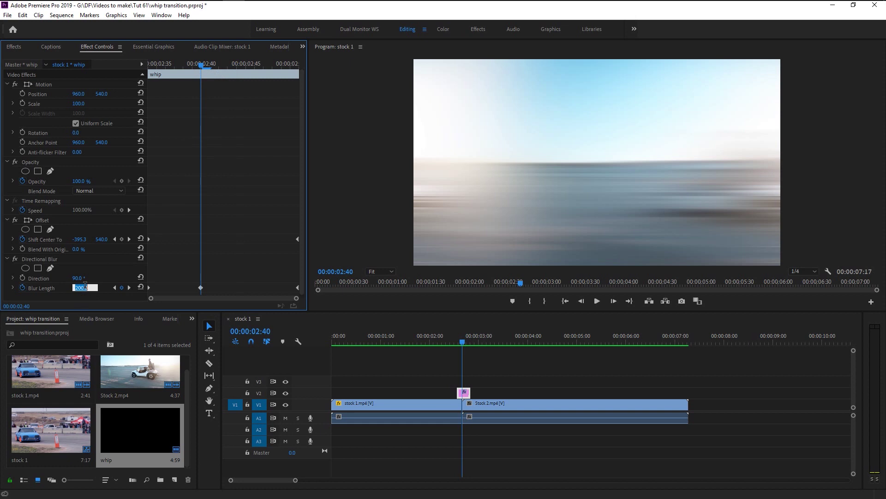
{"action": "type", "text": "400"}
{"action": "key", "text": "Return"}
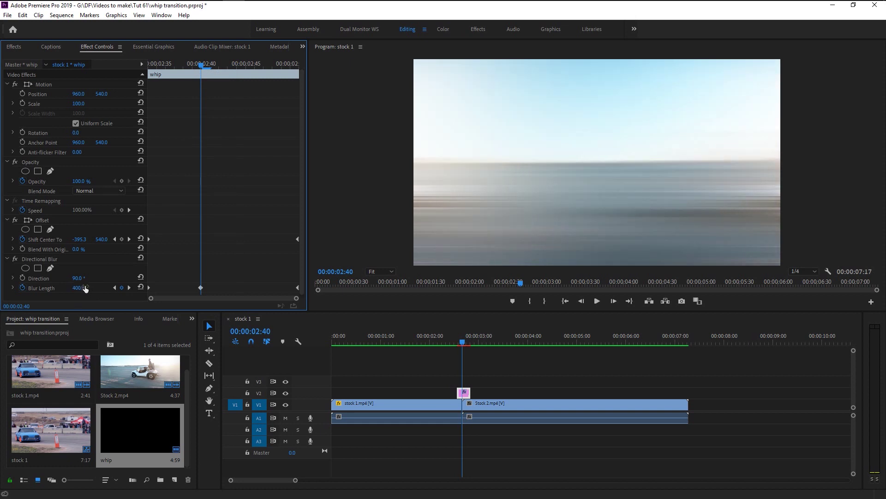
Replay the sequence from the start and again from 00:00:01:21 to review the transition.
{"action": "left_click", "coordinate": [463, 340]}
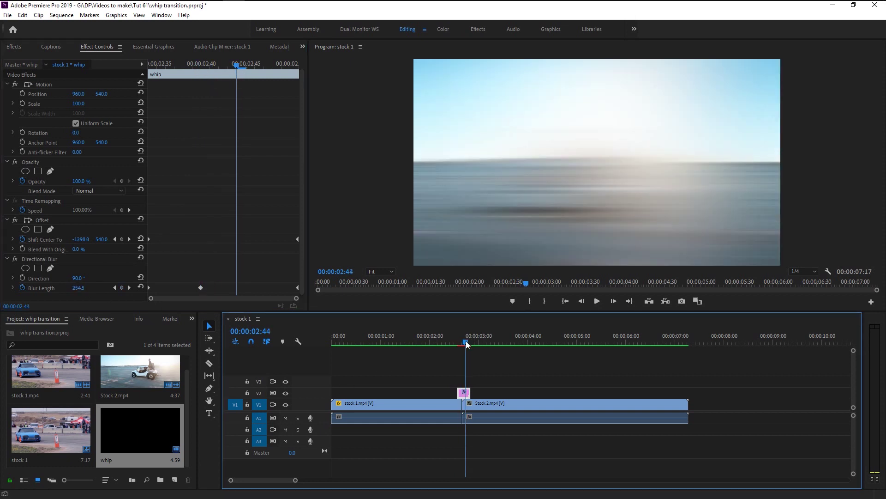
{"action": "key", "text": "Home"}
{"action": "left_click", "coordinate": [257, 352]}
{"action": "key", "text": "backslash"}
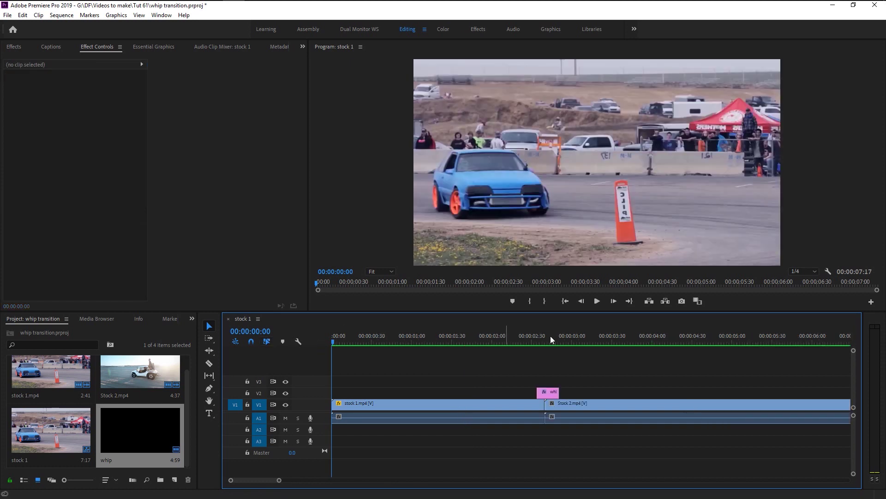
{"action": "left_click", "coordinate": [597, 301]}
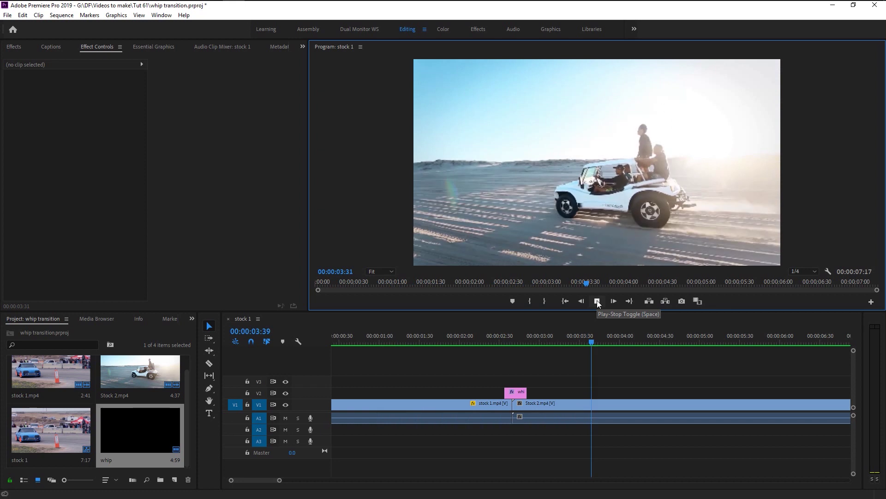
{"action": "left_click", "coordinate": [597, 300]}
{"action": "left_click", "coordinate": [397, 337]}
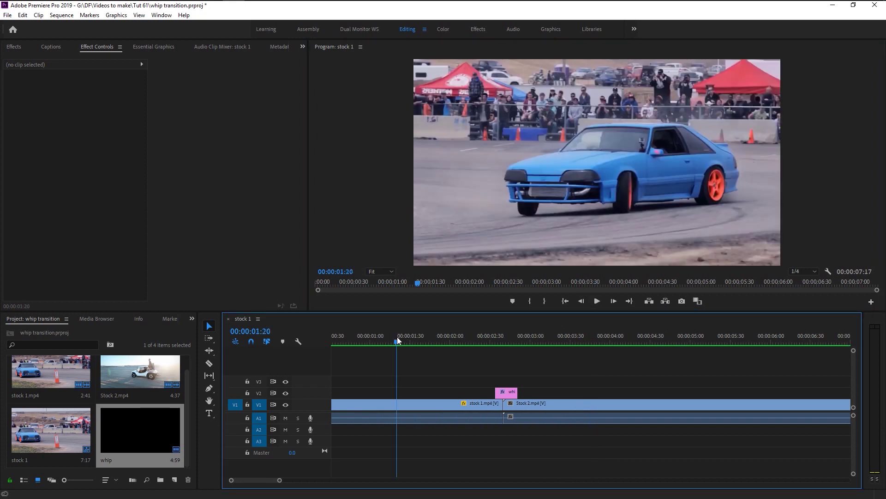
{"action": "left_click", "coordinate": [599, 300]}
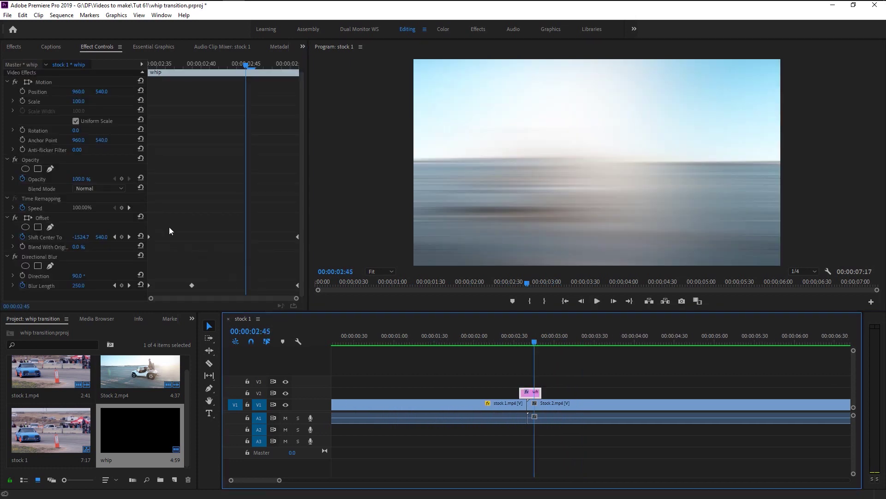
{"action": "left_click", "coordinate": [19, 46]}
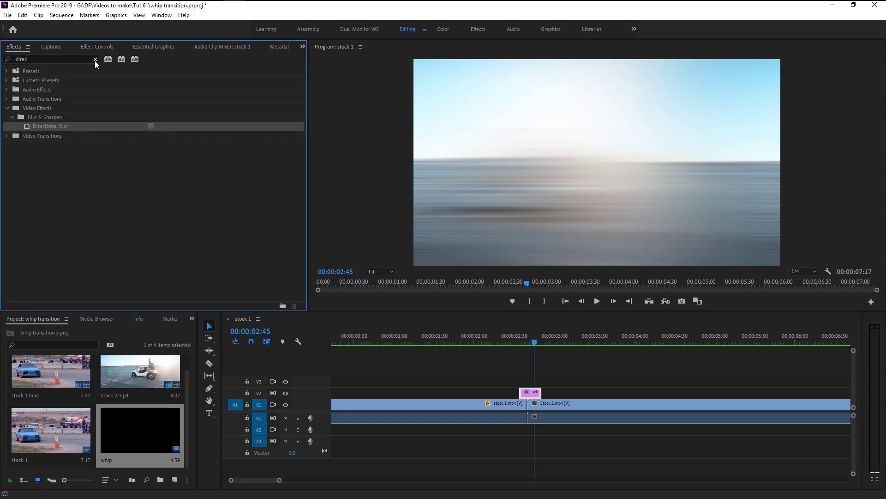
Search the effects for 'pos' and drag Posterize onto the whip clip on V2.
{"action": "left_click", "coordinate": [79, 59]}
{"action": "left_click", "coordinate": [77, 59]}
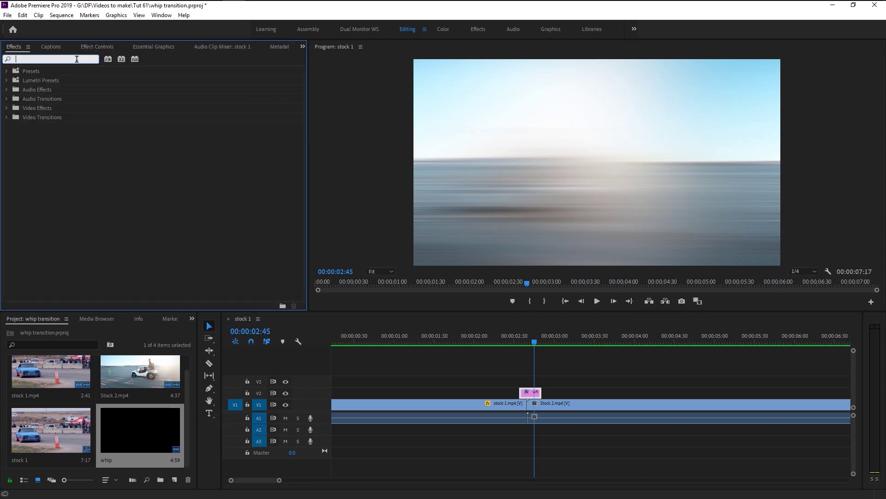
{"action": "type", "text": "pos"}
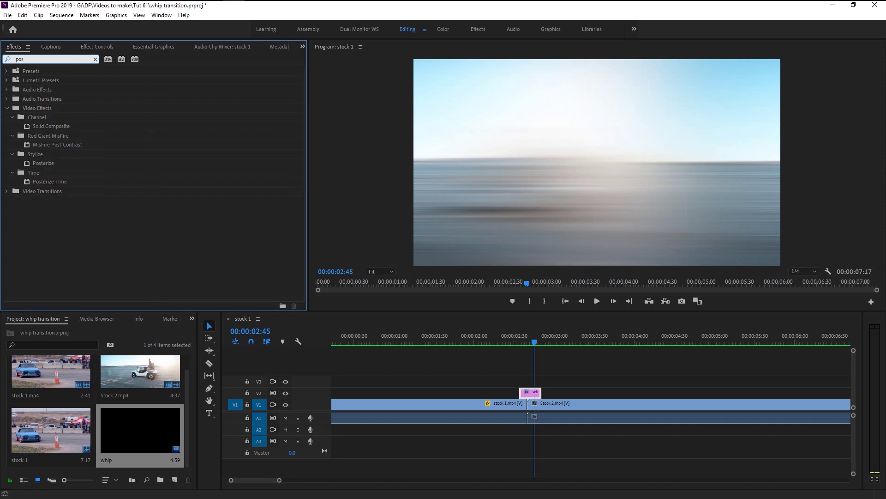
{"action": "left_click", "coordinate": [43, 165]}
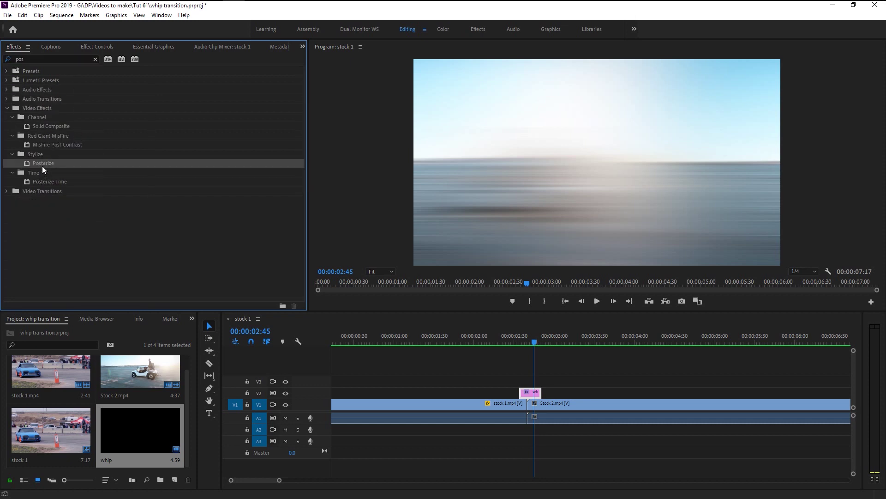
{"action": "left_click_drag", "start_coordinate": [43, 165], "coordinate": [531, 393]}
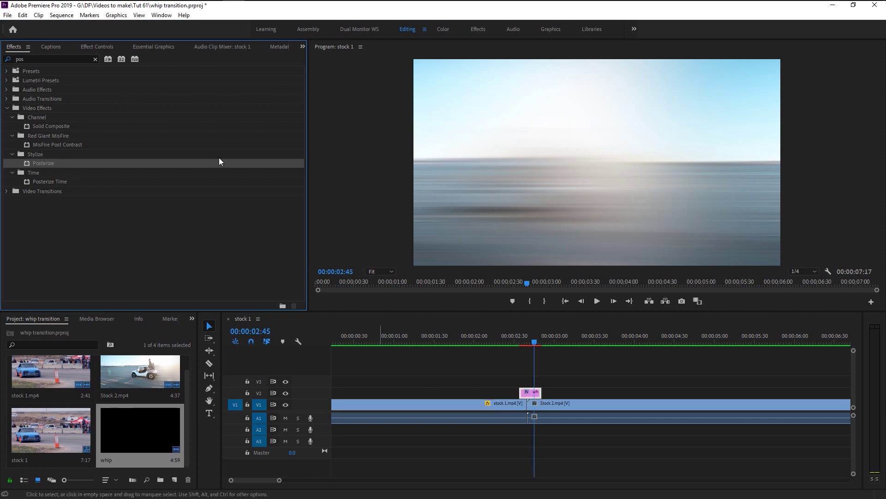
{"action": "left_click", "coordinate": [102, 47]}
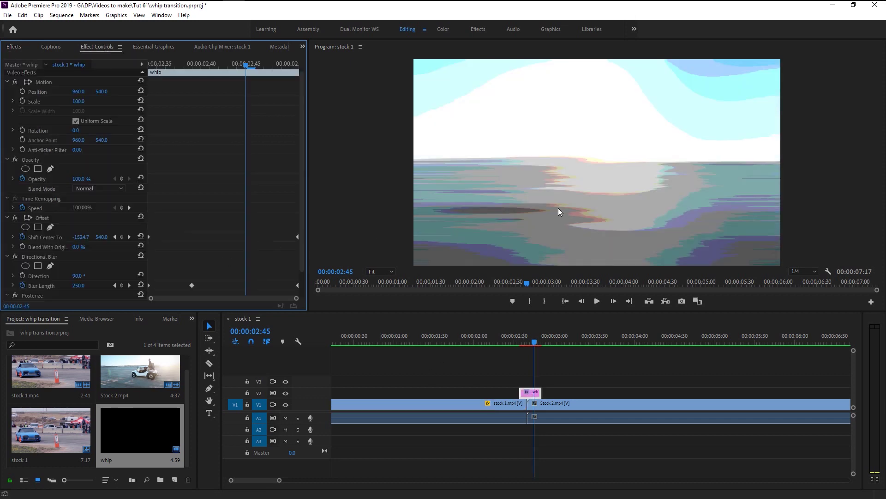
Keyframe Posterize Level at 250 at 00:00:02:34, then move to 00:00:02:39.
{"action": "scroll", "coordinate": [185, 211], "scroll_direction": "down", "scroll_amount": 2}
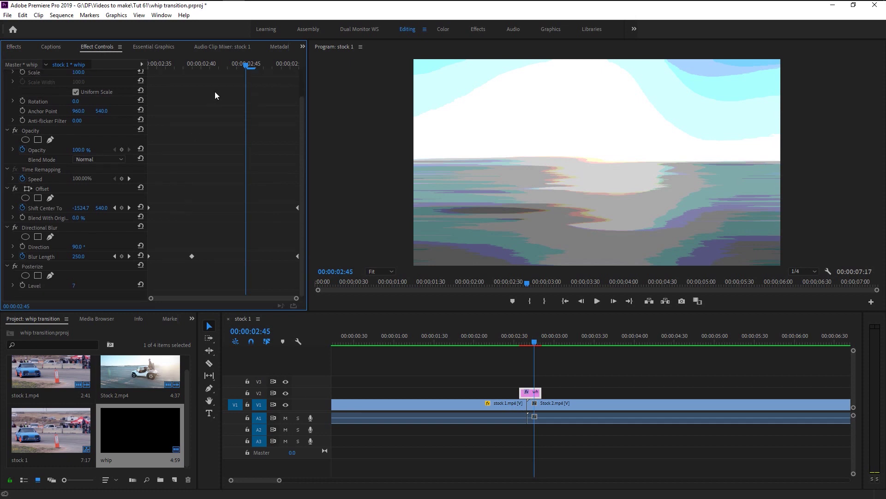
{"action": "left_click_drag", "start_coordinate": [165, 64], "coordinate": [152, 66]}
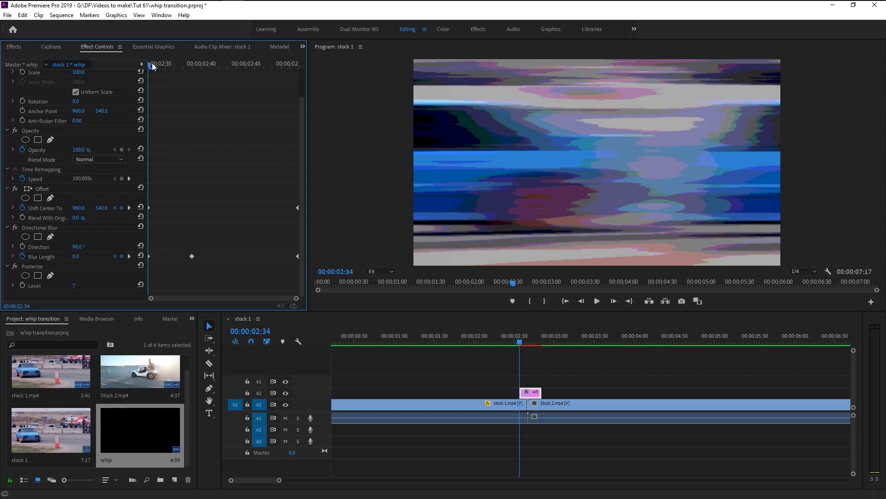
{"action": "left_click", "coordinate": [75, 286]}
{"action": "type", "text": "250"}
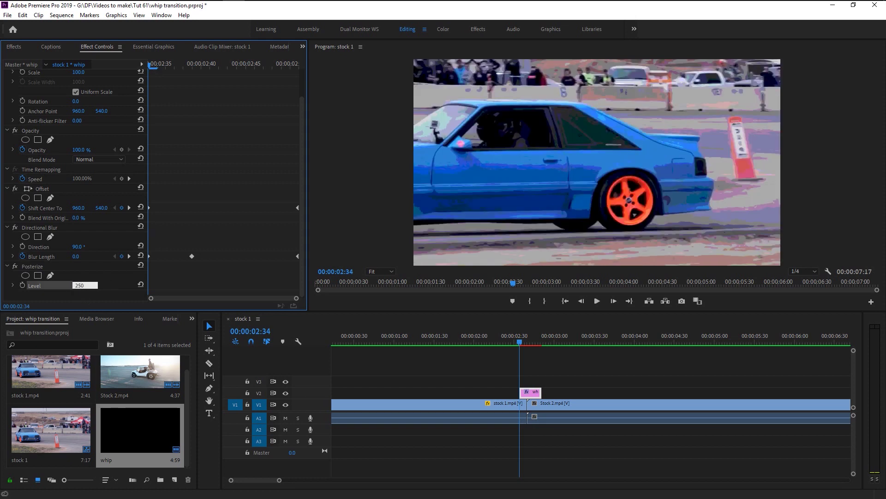
{"action": "key", "text": "Return"}
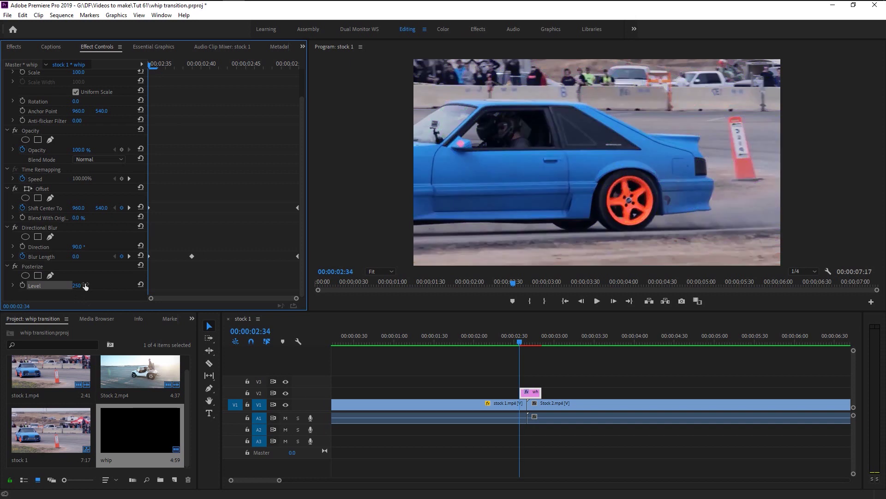
{"action": "left_click", "coordinate": [23, 286]}
{"action": "left_click_drag", "start_coordinate": [186, 62], "coordinate": [192, 64]}
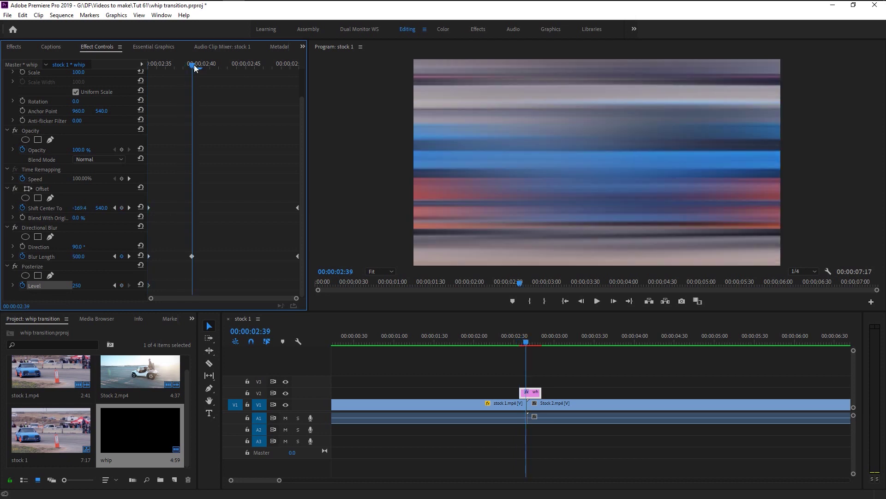
Add a Posterize Level keyframe of 100 at 00:00:02:39.
{"action": "left_click", "coordinate": [77, 286]}
{"action": "type", "text": "100"}
{"action": "key", "text": "Return"}
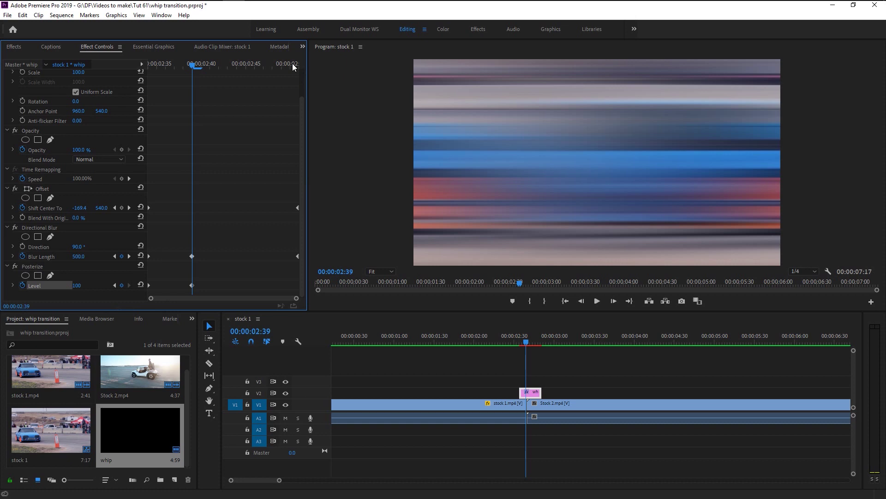
Add a Posterize Level keyframe of 250 at the whip's end, 00:00:02:50, then scrub back to check.
{"action": "left_click_drag", "start_coordinate": [292, 63], "coordinate": [299, 67]}
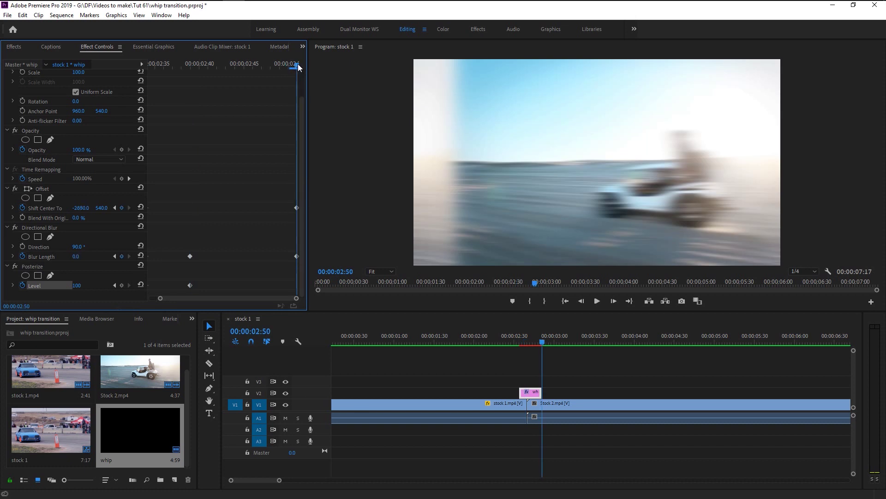
{"action": "left_click", "coordinate": [297, 256]}
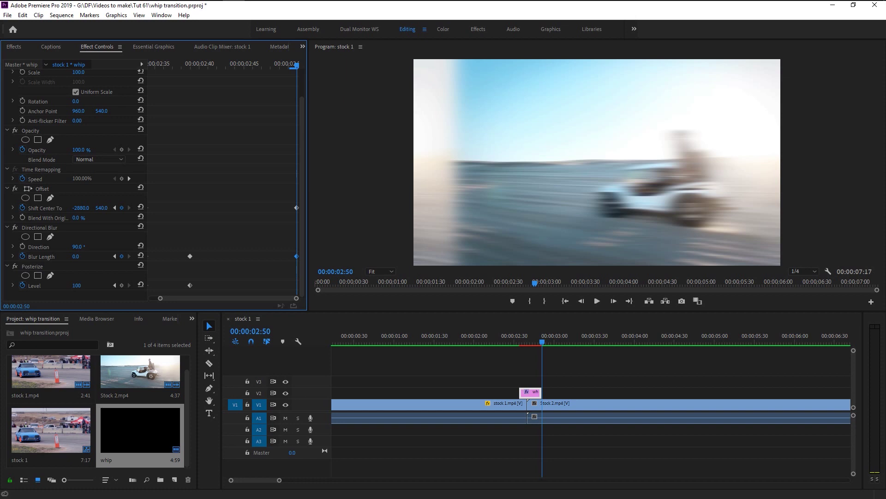
{"action": "type", "text": "250"}
{"action": "key", "text": "Return"}
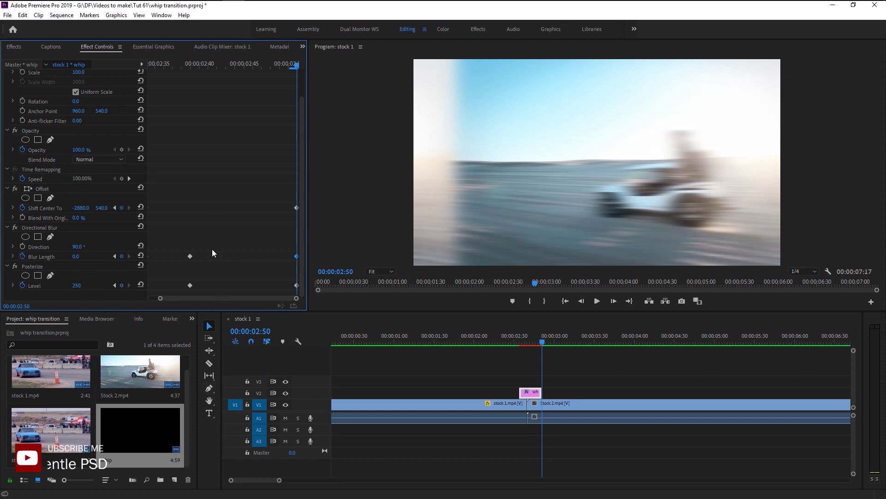
{"action": "left_click_drag", "start_coordinate": [171, 63], "coordinate": [298, 138]}
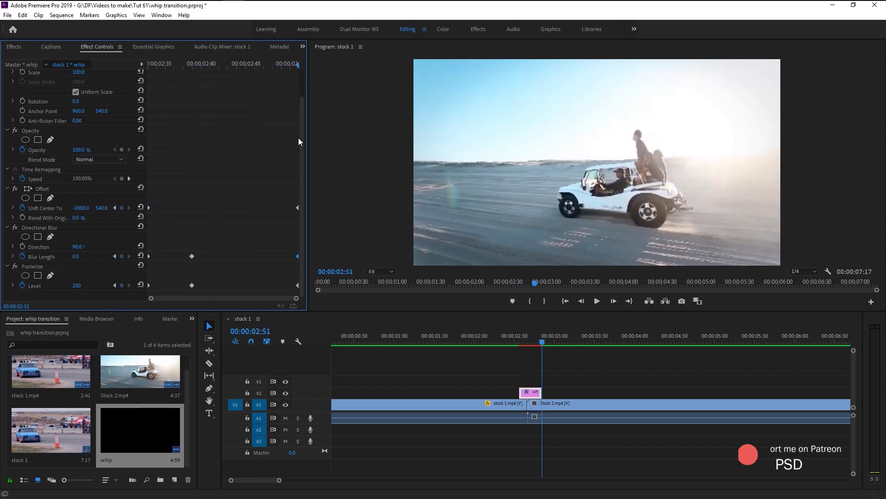
{"action": "scroll", "coordinate": [488, 426], "scroll_direction": "down", "scroll_amount": 2}
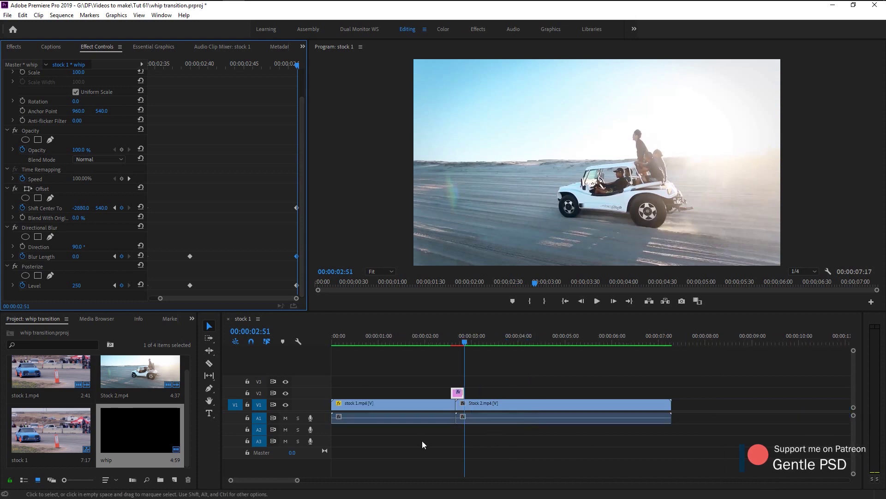
Deselect the whip clip and preview the sequence from the start.
{"action": "left_click", "coordinate": [337, 341]}
{"action": "left_click", "coordinate": [599, 303]}
{"action": "left_click", "coordinate": [597, 301]}
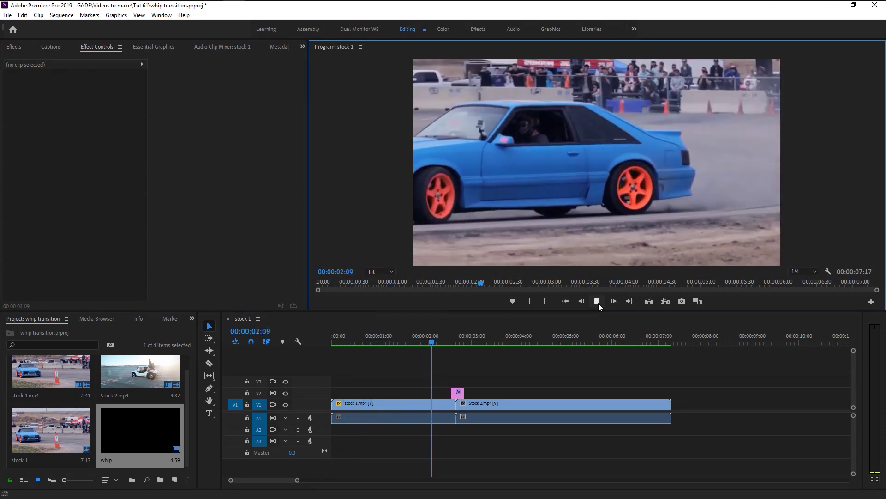
{"action": "left_click", "coordinate": [597, 301]}
Return to 02:39 and select the whip clip's mid-point Blur Length keyframe.
{"action": "left_click_drag", "start_coordinate": [469, 337], "coordinate": [456, 341]}
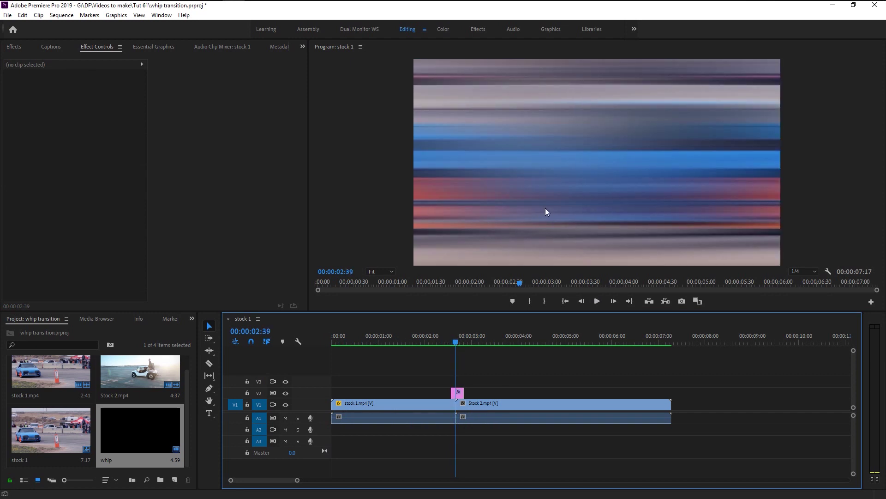
{"action": "left_click", "coordinate": [457, 394]}
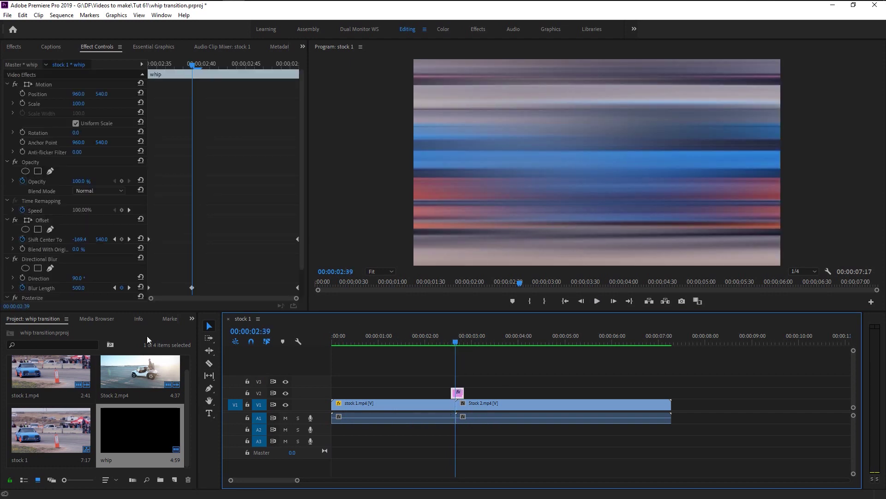
{"action": "left_click", "coordinate": [192, 287]}
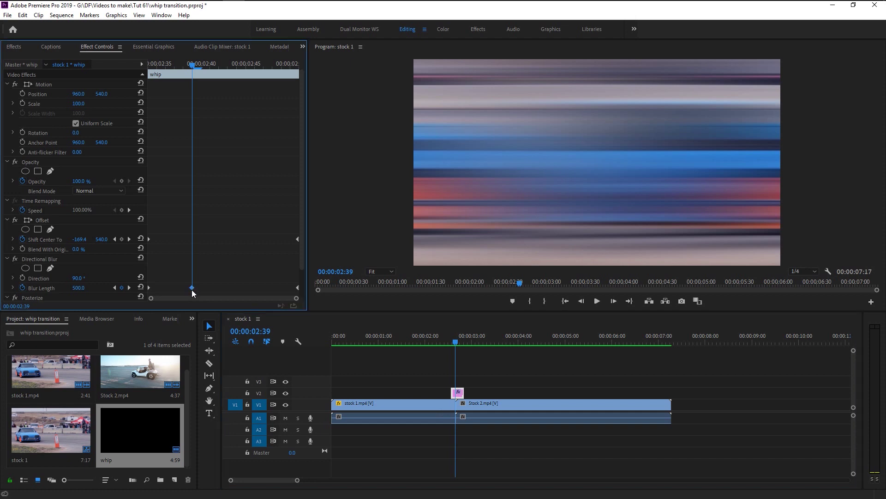
{"action": "scroll", "coordinate": [137, 297], "scroll_direction": "down", "scroll_amount": 2}
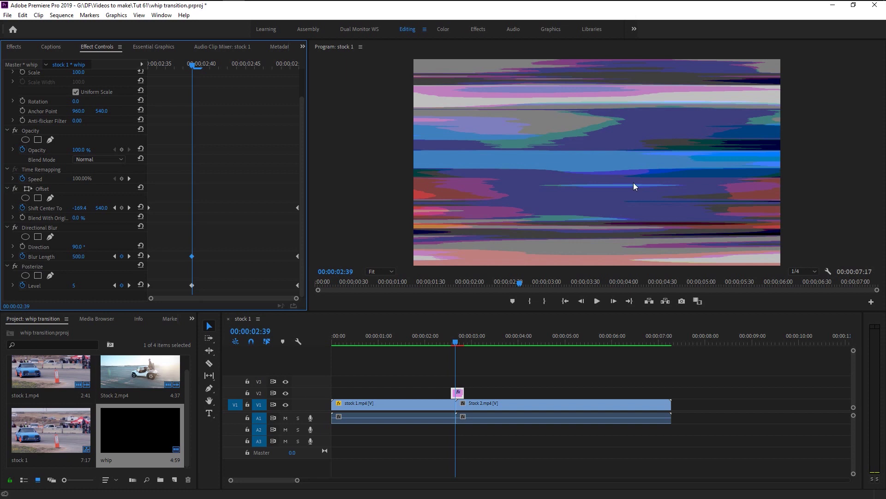
Change the mid-point Posterize Level at 2:39 to 50.
{"action": "left_click", "coordinate": [74, 287]}
{"action": "type", "text": "50"}
{"action": "key", "text": "Return"}
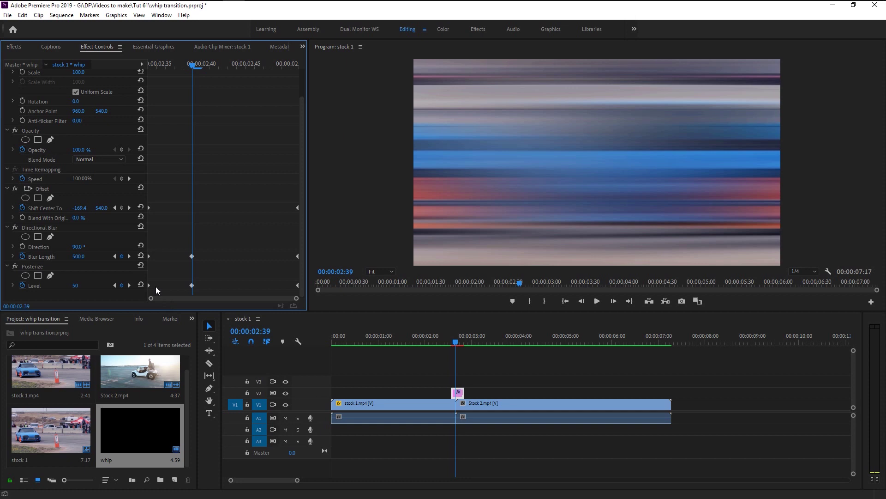
Set the starting Blur Length and Level keyframes to Ease Out.
{"action": "left_click_drag", "start_coordinate": [156, 286], "coordinate": [134, 244]}
{"action": "right_click", "coordinate": [148, 256]}
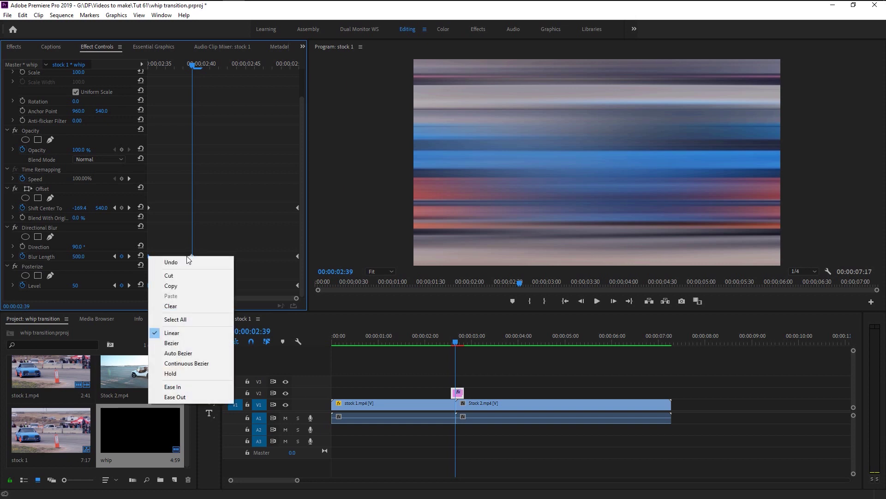
{"action": "left_click", "coordinate": [195, 395]}
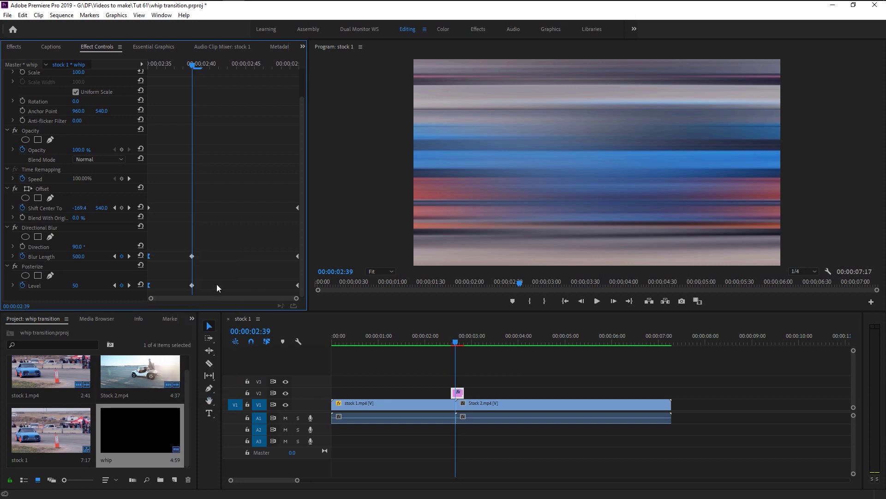
Set the ending Blur Length and Level keyframes to Ease In.
{"action": "left_click_drag", "start_coordinate": [284, 241], "coordinate": [310, 290]}
{"action": "right_click", "coordinate": [297, 288]}
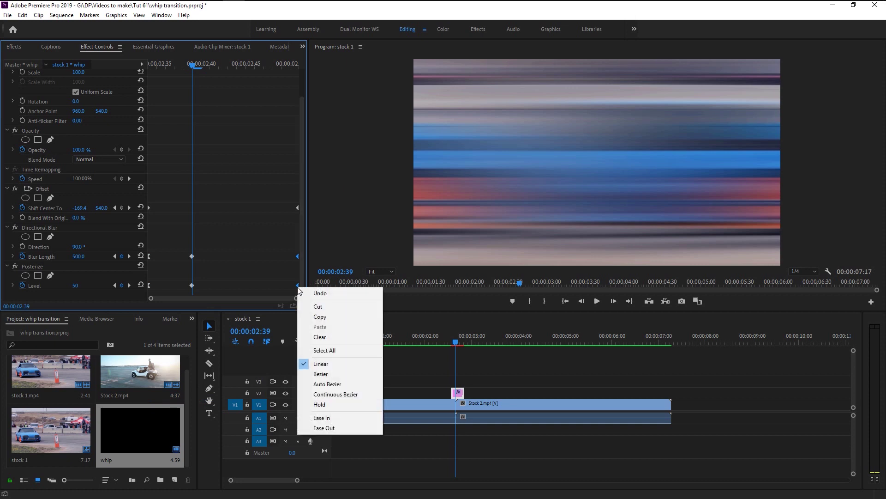
{"action": "left_click", "coordinate": [341, 418]}
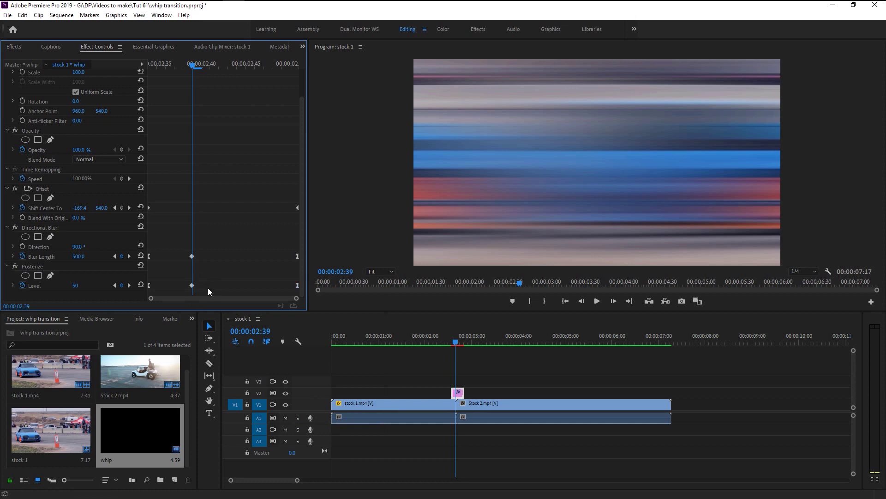
Set the middle Blur Length and Level keyframes to Bezier, then deselect them.
{"action": "left_click_drag", "start_coordinate": [208, 287], "coordinate": [186, 251]}
{"action": "right_click", "coordinate": [192, 256]}
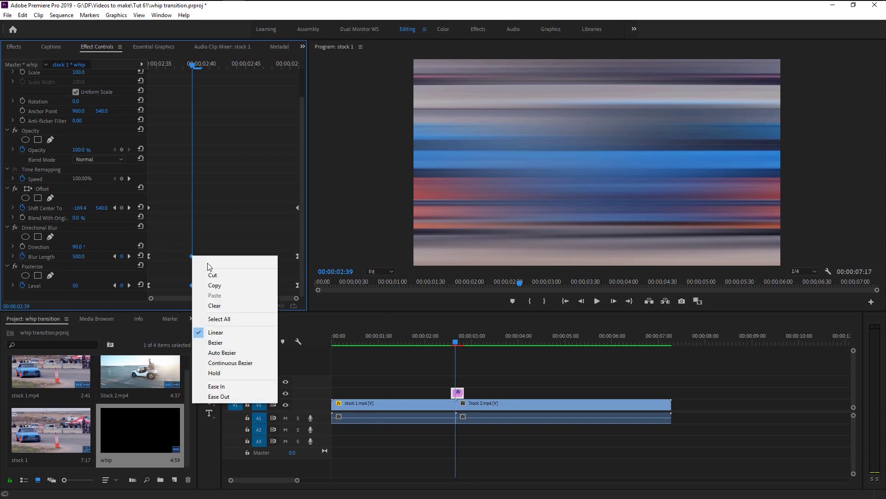
{"action": "left_click", "coordinate": [230, 343]}
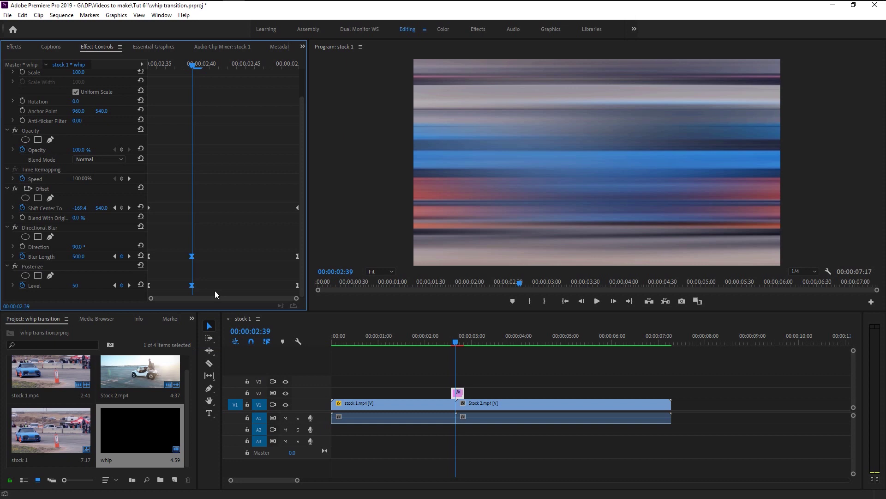
{"action": "left_click", "coordinate": [225, 274]}
Play the eased transition from the sequence start, then park at 2:40 with the whip clip selected.
{"action": "left_click_drag", "start_coordinate": [158, 65], "coordinate": [138, 66]}
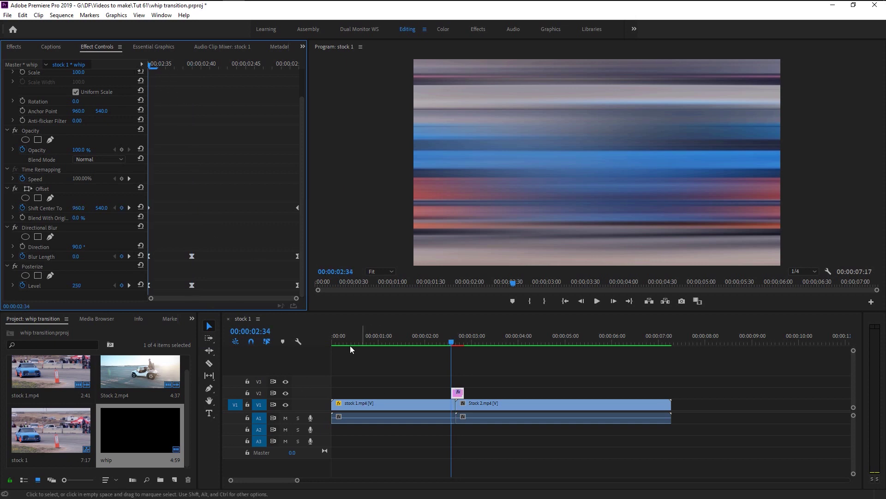
{"action": "left_click_drag", "start_coordinate": [350, 344], "coordinate": [269, 342]}
{"action": "left_click", "coordinate": [597, 301]}
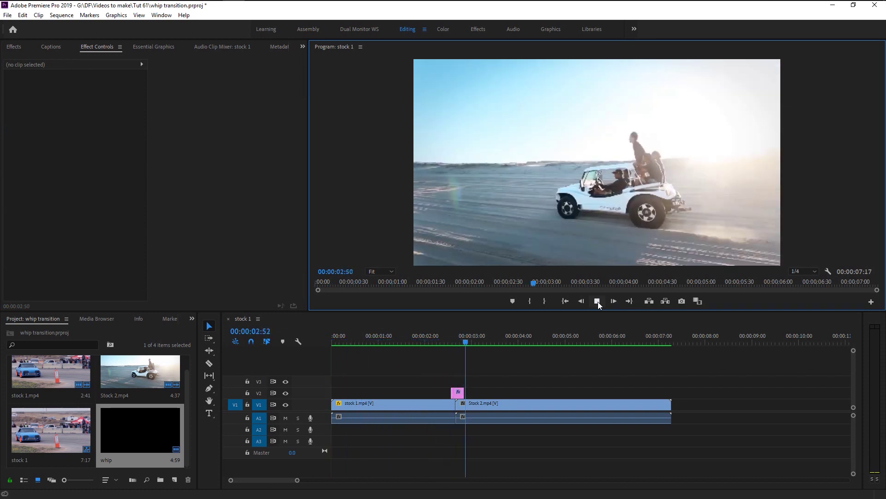
{"action": "left_click", "coordinate": [462, 348]}
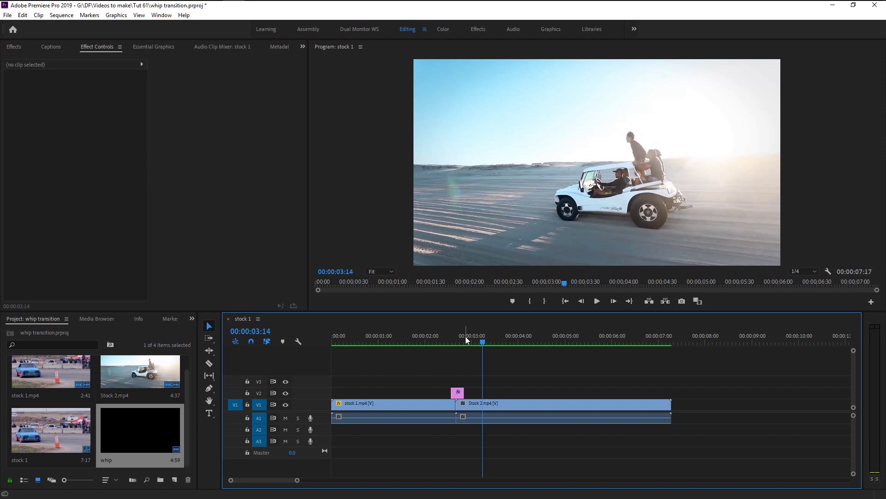
{"action": "left_click_drag", "start_coordinate": [465, 336], "coordinate": [457, 339]}
{"action": "left_click", "coordinate": [459, 393]}
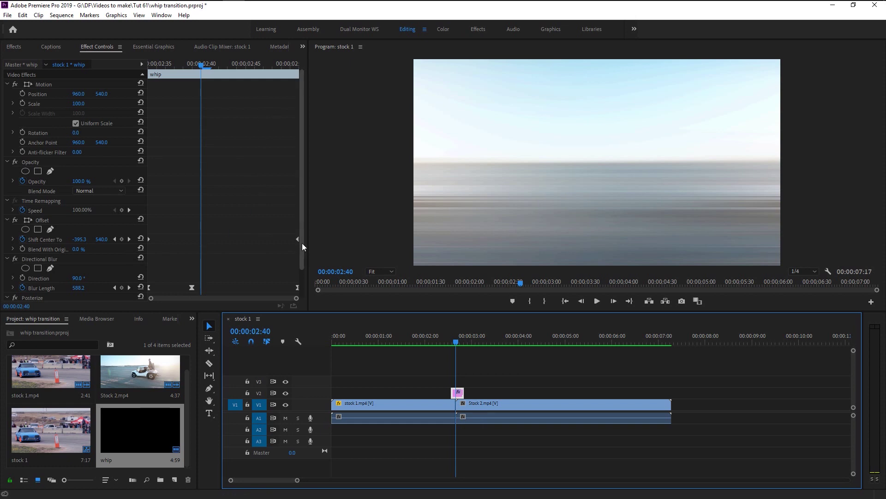
Reset Shift Center To to 960 and move its keyframe later, near 00:00:02:50.
{"action": "left_click_drag", "start_coordinate": [298, 240], "coordinate": [198, 243]}
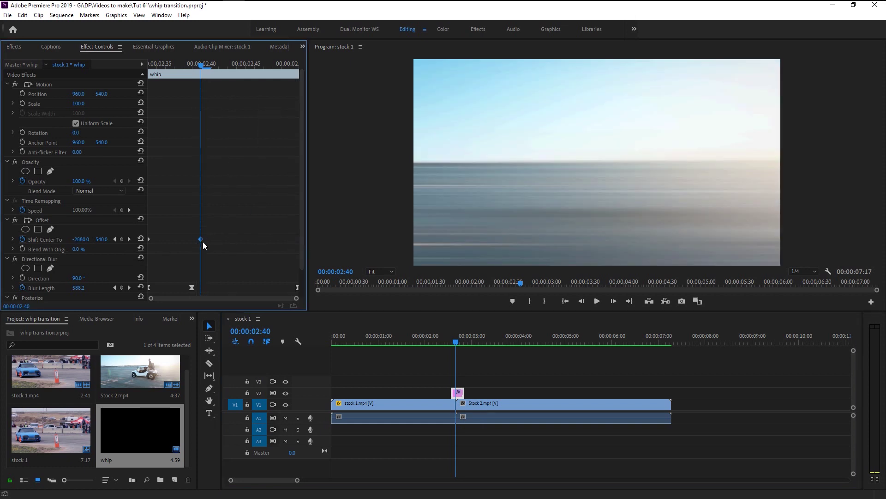
{"action": "left_click", "coordinate": [140, 240]}
{"action": "scroll", "coordinate": [136, 244], "scroll_direction": "down", "scroll_amount": 2}
{"action": "left_click_drag", "start_coordinate": [79, 207], "coordinate": [0, 208]}
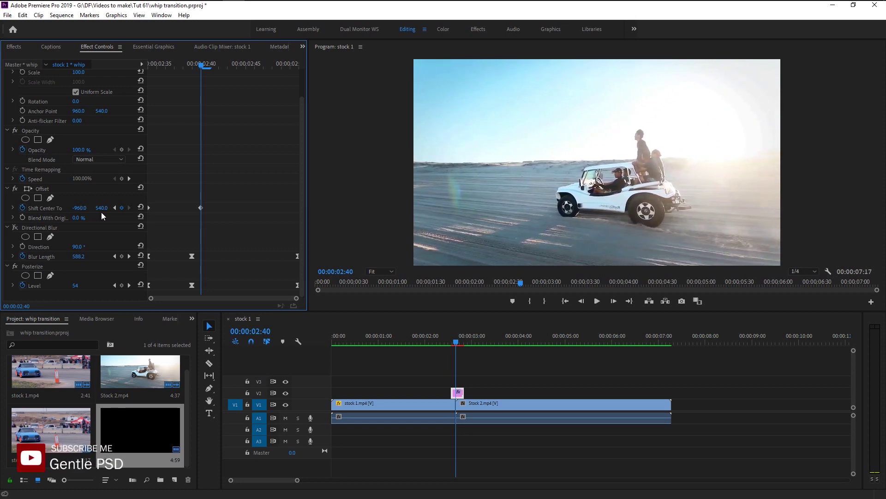
{"action": "left_click_drag", "start_coordinate": [201, 207], "coordinate": [303, 215]}
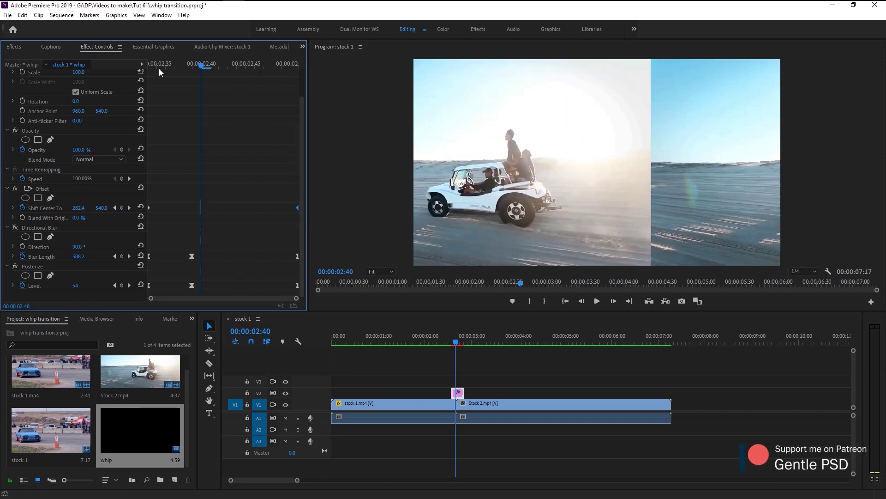
Deselect the clip and replay the revised transition from the sequence start.
{"action": "left_click", "coordinate": [465, 356]}
{"action": "key", "text": "Home"}
{"action": "left_click", "coordinate": [600, 303]}
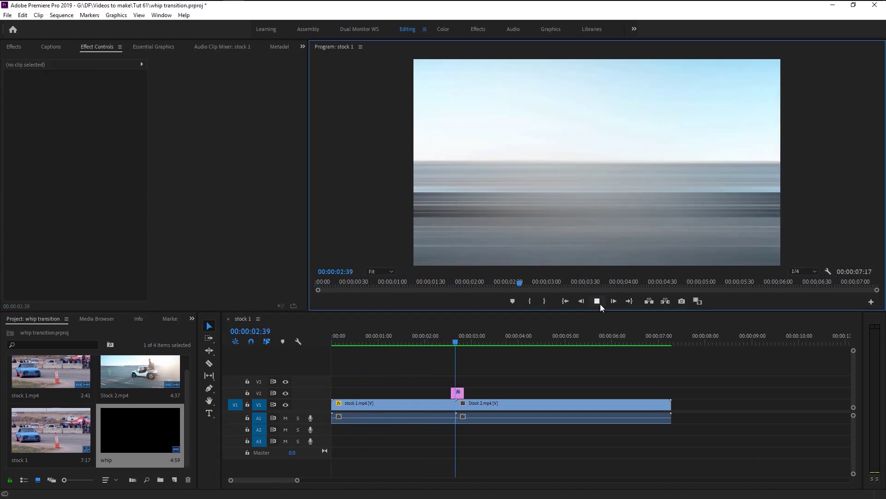
Stop playback and return to the 2:40 cut with the whip clip selected.
{"action": "left_click", "coordinate": [600, 303]}
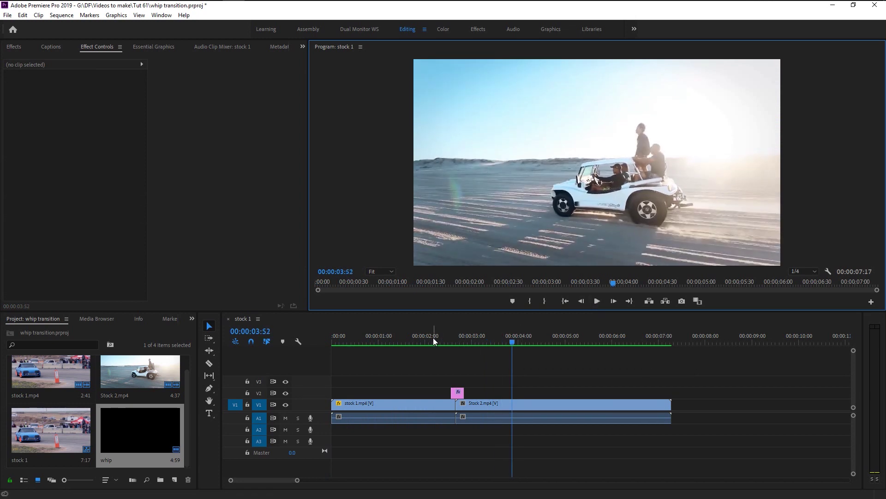
{"action": "left_click", "coordinate": [456, 341]}
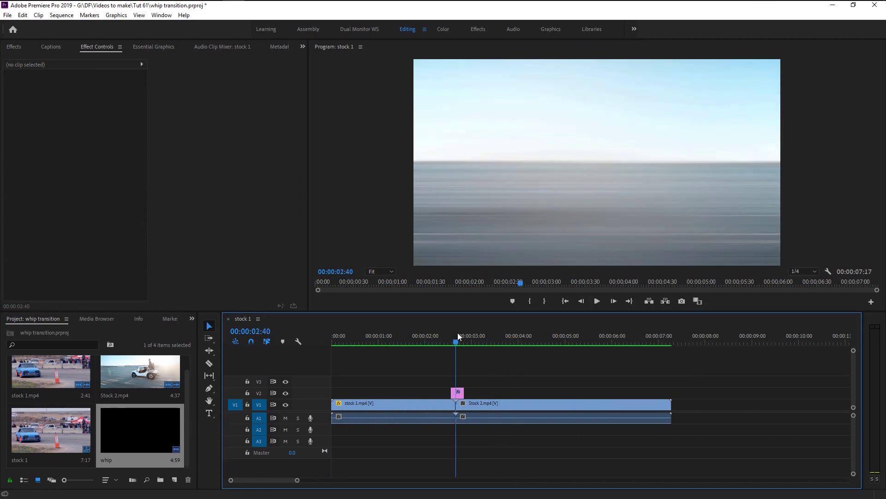
{"action": "left_click", "coordinate": [458, 393]}
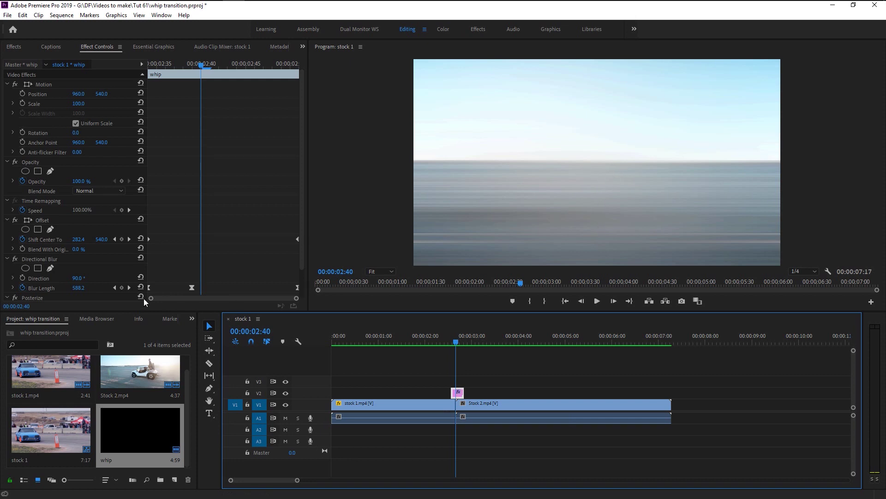
Set the Directional Blur Direction to 0°.
{"action": "left_click", "coordinate": [79, 278]}
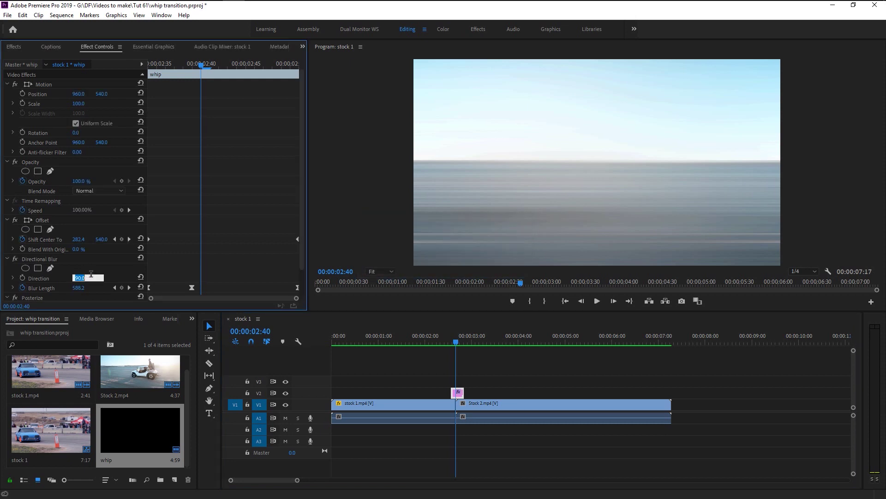
{"action": "type", "text": "0"}
{"action": "key", "text": "Return"}
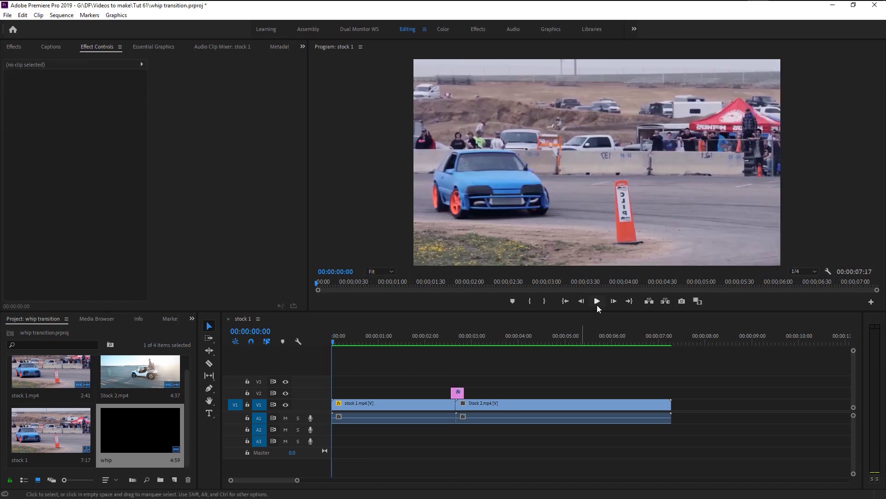
Preview the sequence, then return to mid-whip with the whip clip selected.
{"action": "left_click", "coordinate": [597, 301]}
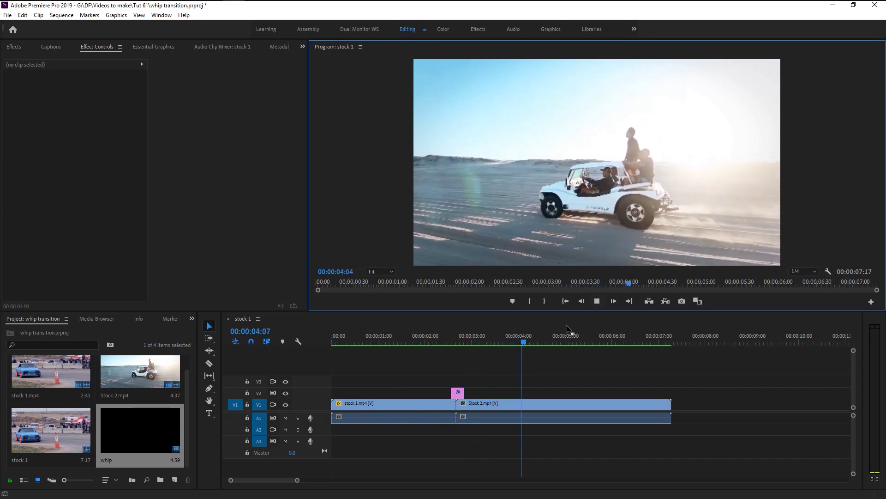
{"action": "key", "text": "space"}
{"action": "left_click_drag", "start_coordinate": [466, 335], "coordinate": [456, 336]}
{"action": "left_click", "coordinate": [457, 393]}
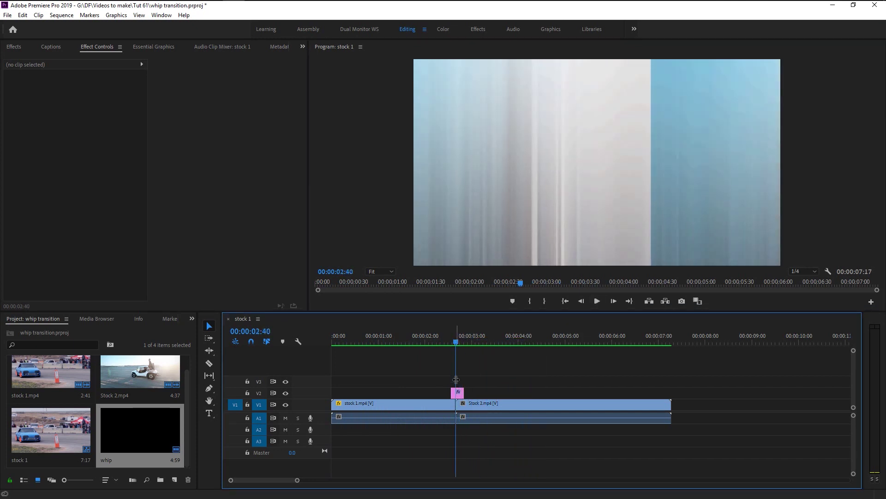
{"action": "scroll", "coordinate": [64, 250], "scroll_direction": "up", "scroll_amount": 1}
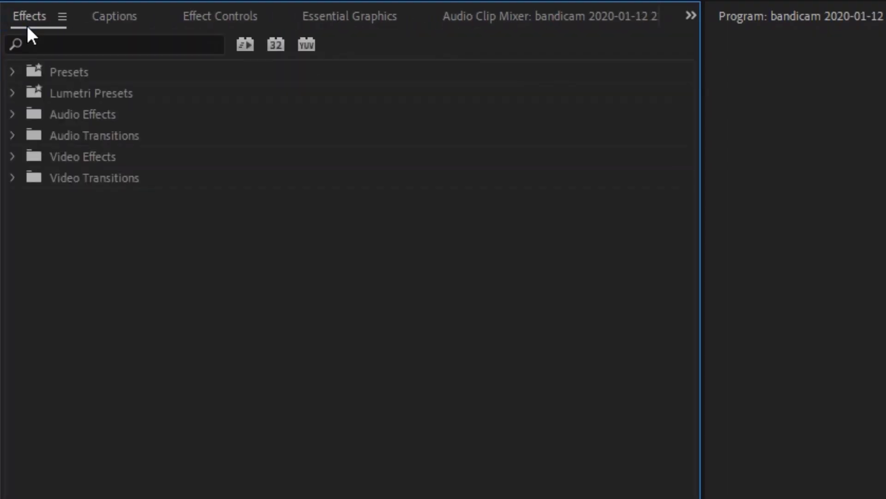
{"action": "left_click", "coordinate": [67, 15]}
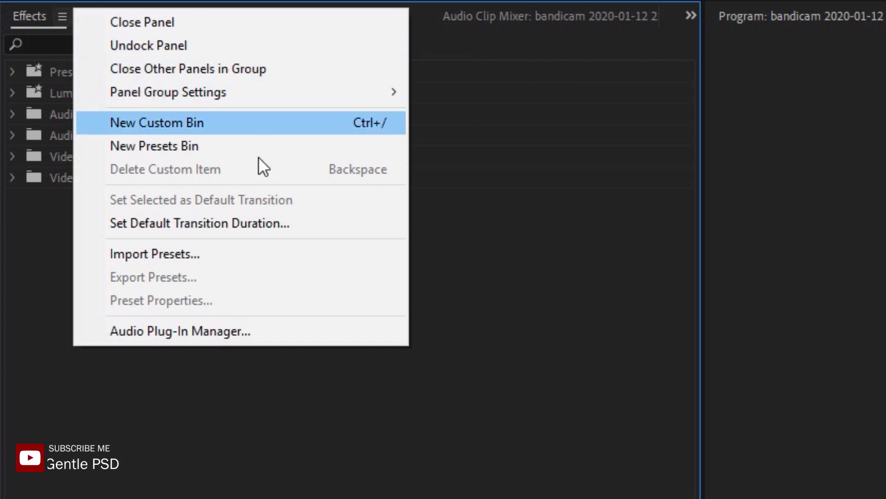
{"action": "left_click", "coordinate": [272, 252]}
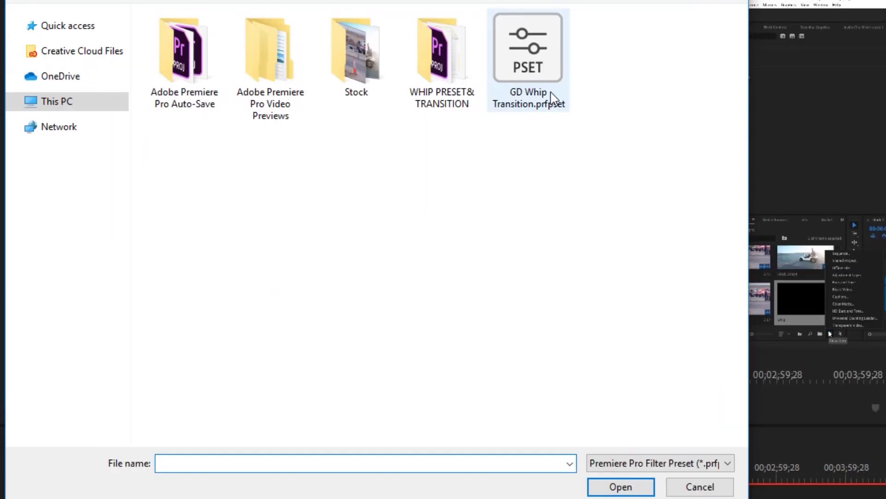
{"action": "left_click", "coordinate": [553, 99]}
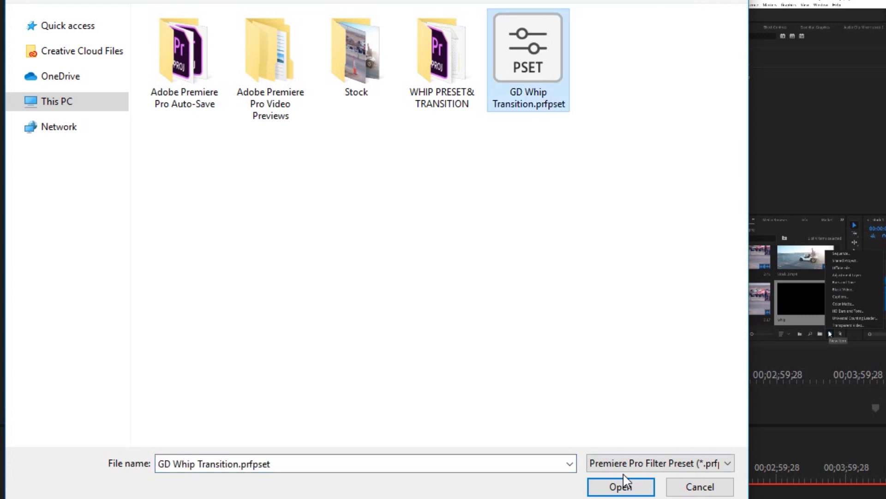
{"action": "left_click", "coordinate": [708, 487]}
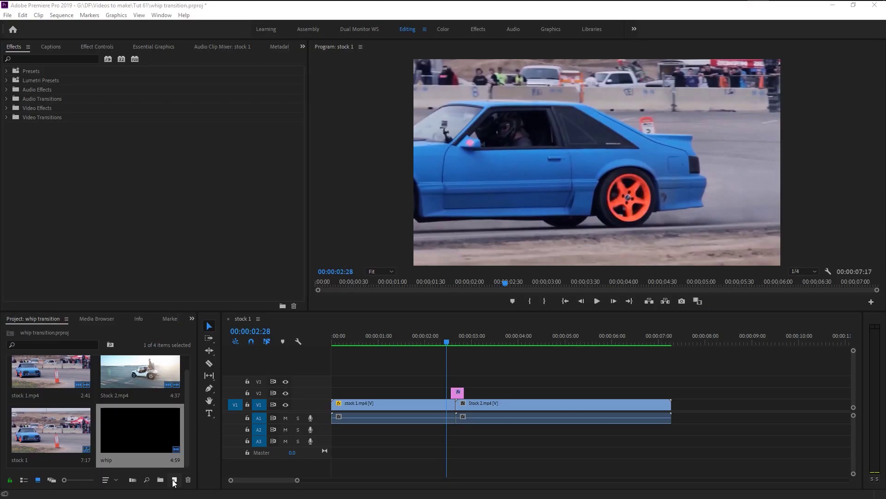
Move the old whip clip right and place a new Adjustment Layer on track V3.
{"action": "left_click_drag", "start_coordinate": [457, 392], "coordinate": [526, 396]}
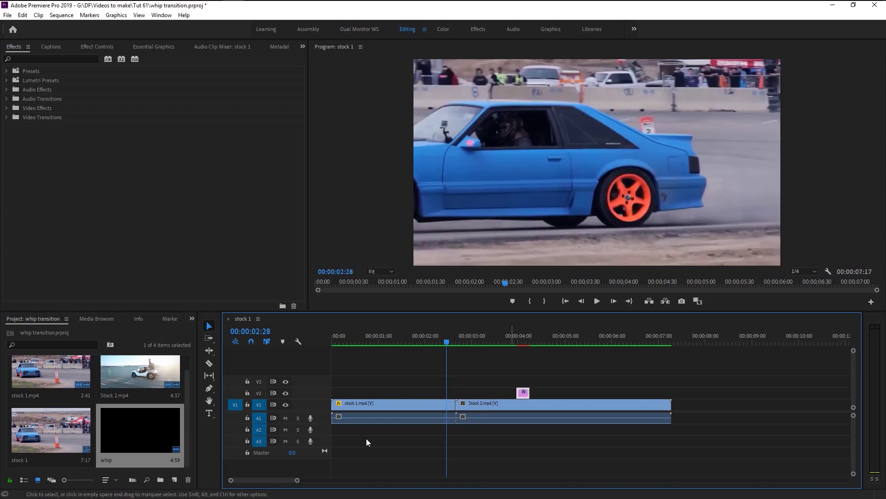
{"action": "left_click", "coordinate": [175, 479]}
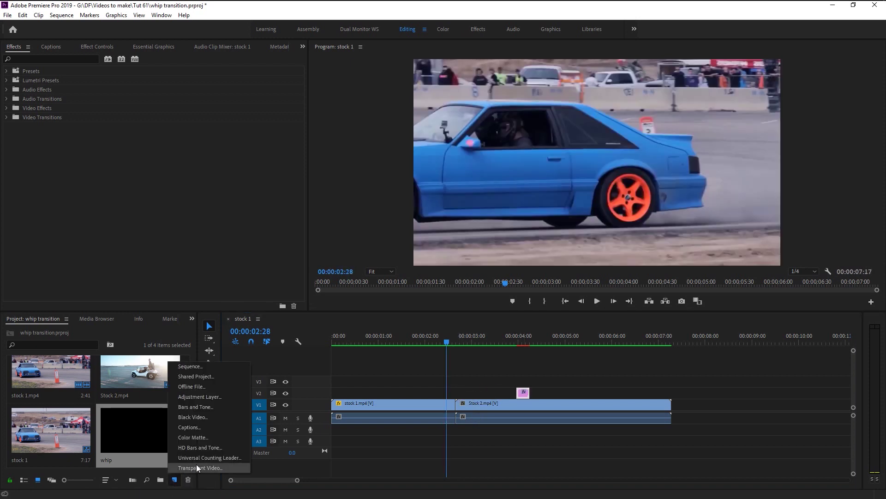
{"action": "left_click", "coordinate": [220, 398]}
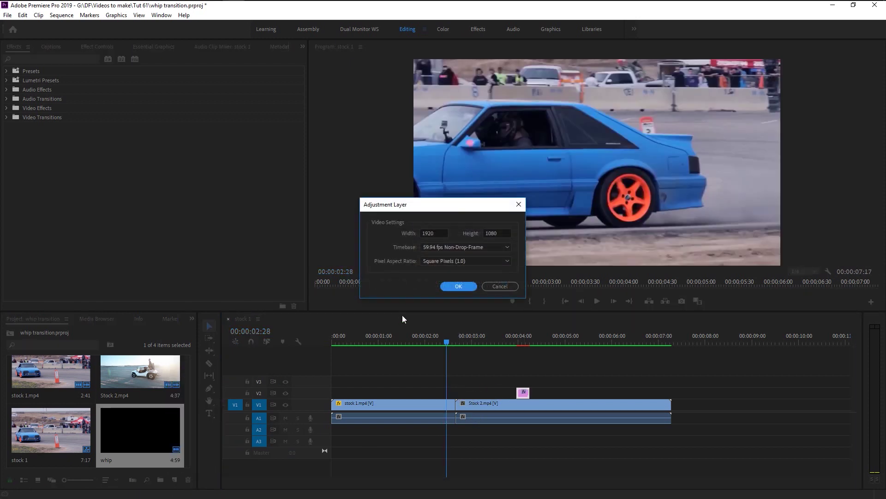
{"action": "left_click", "coordinate": [456, 286]}
{"action": "left_click_drag", "start_coordinate": [50, 429], "coordinate": [450, 345]}
Split the adjustment layer at 02:35 and delete the left piece.
{"action": "key", "text": "equal"}
{"action": "key", "text": "equal"}
{"action": "key", "text": "equal"}
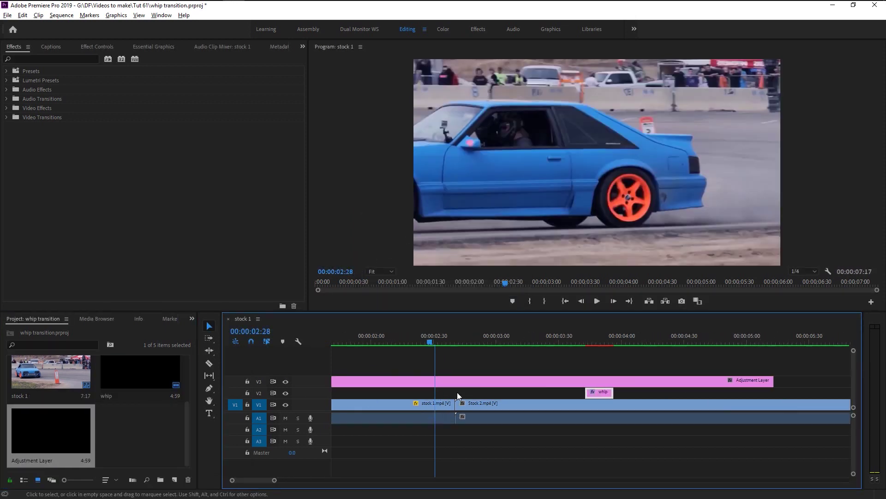
{"action": "left_click", "coordinate": [453, 340]}
{"action": "left_click", "coordinate": [452, 379]}
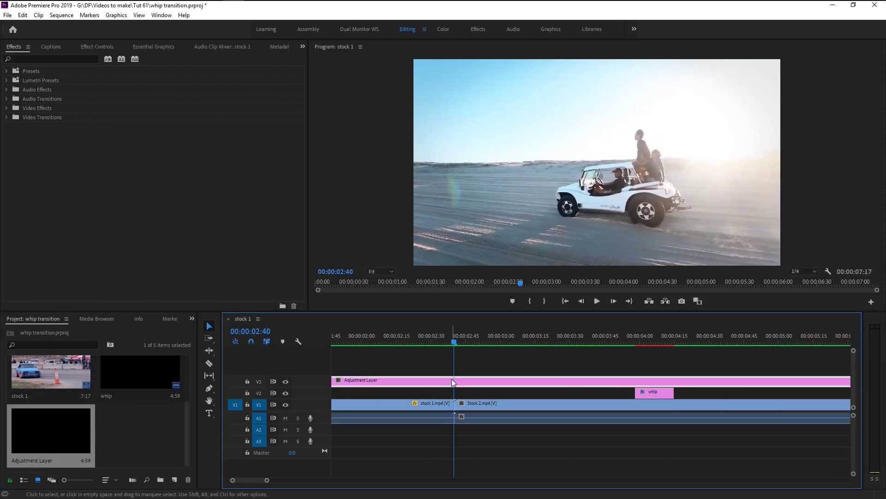
{"action": "key", "text": "shift+Left"}
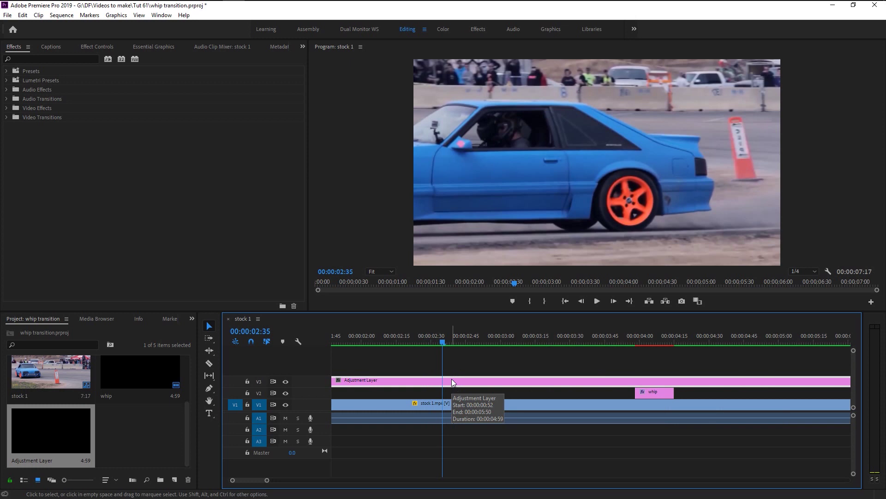
{"action": "key", "text": "ctrl+k"}
{"action": "left_click", "coordinate": [436, 381]}
{"action": "key", "text": "Delete"}
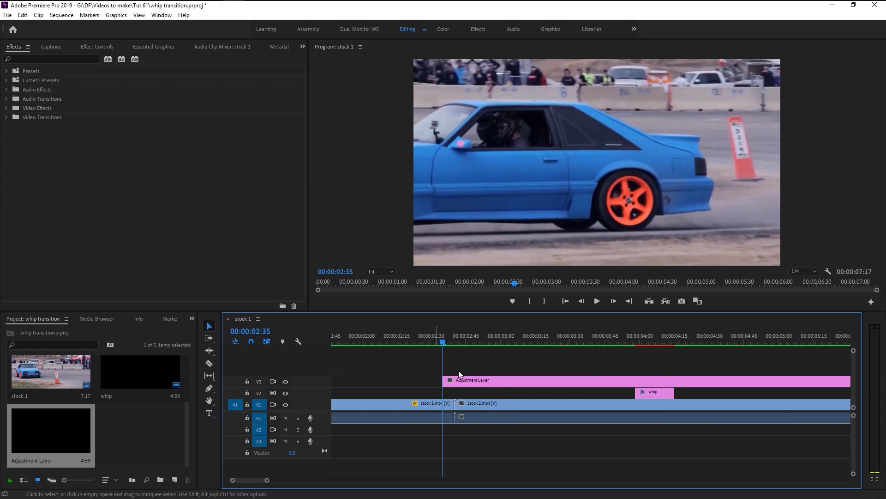
Split it at 02:50, delete the right piece, and move the short 02:35–02:50 layer onto V2.
{"action": "left_click", "coordinate": [455, 341]}
{"action": "key", "text": "shift+Right"}
{"action": "key", "text": "shift+Right"}
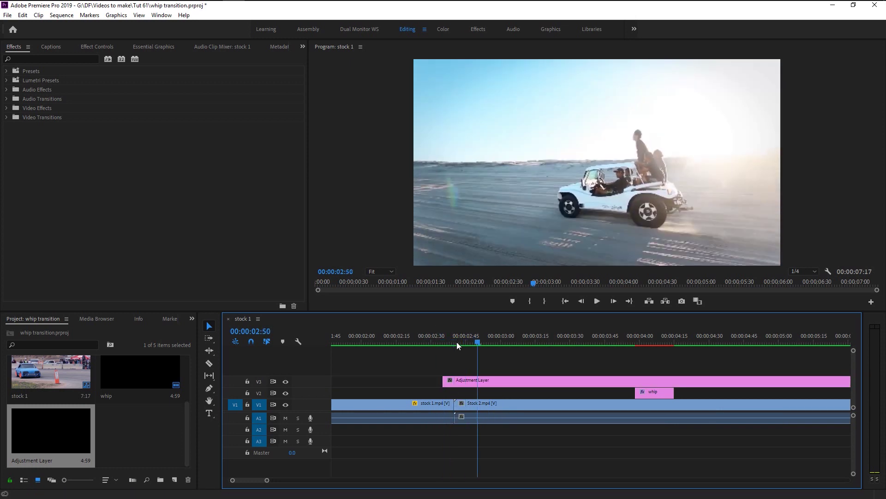
{"action": "left_click", "coordinate": [496, 379]}
{"action": "key", "text": "ctrl+k"}
{"action": "left_click", "coordinate": [496, 379]}
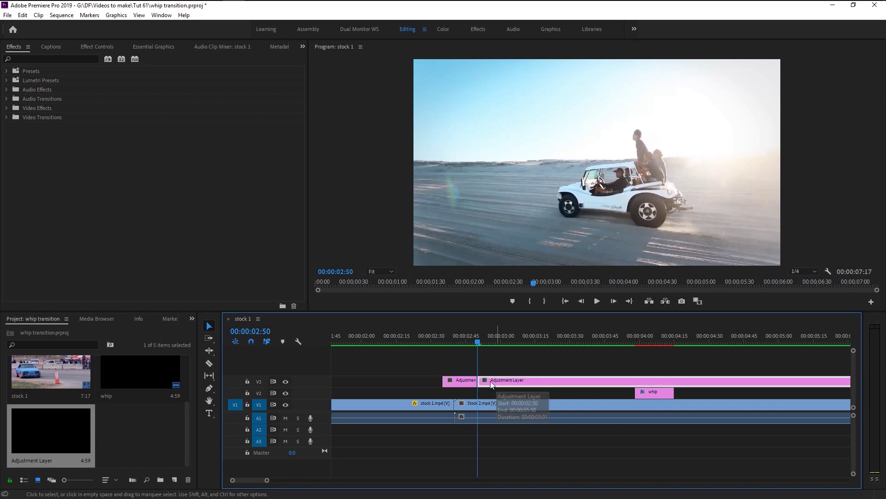
{"action": "key", "text": "Delete"}
{"action": "left_click_drag", "start_coordinate": [458, 384], "coordinate": [459, 392]}
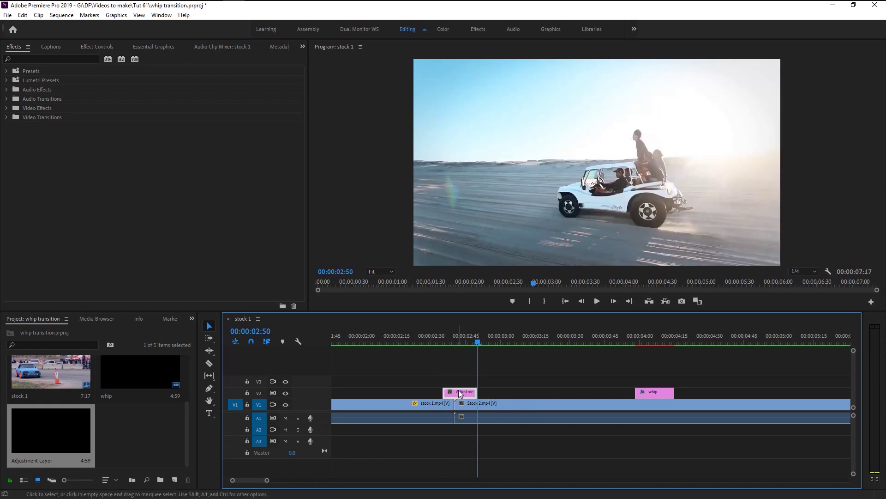
Find the GD whip transition preset by searching 'gd' and apply it to the adjustment layer.
{"action": "left_click", "coordinate": [50, 60]}
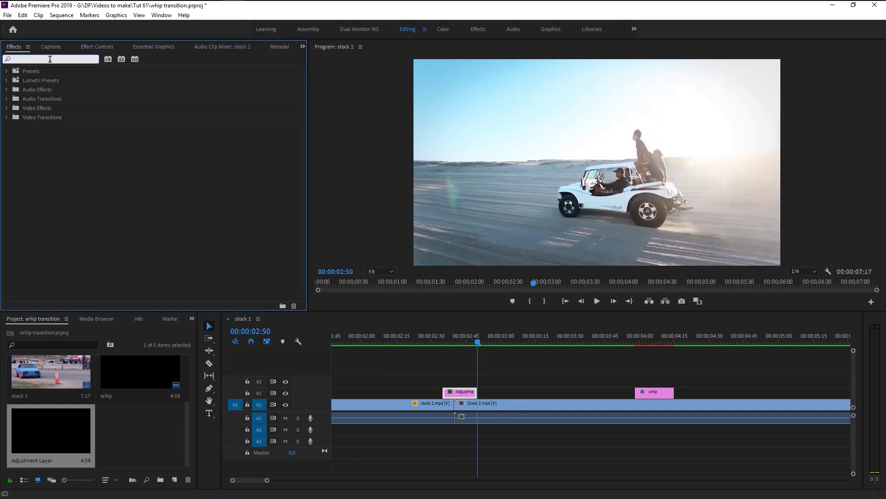
{"action": "type", "text": "gd"}
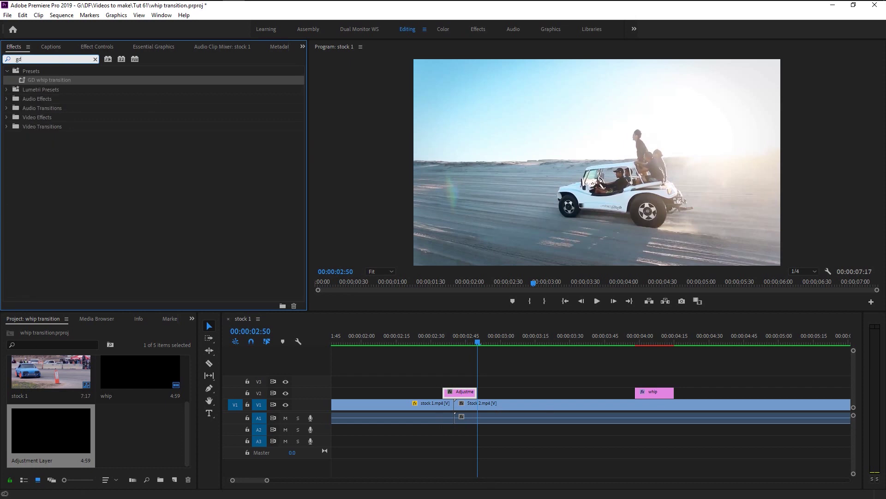
{"action": "left_click_drag", "start_coordinate": [54, 80], "coordinate": [460, 392]}
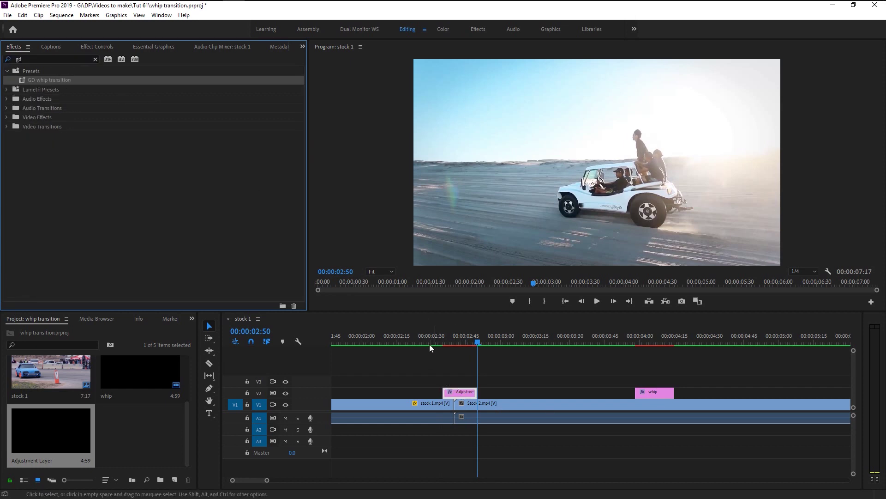
Play back across the cut to preview the whip from the blue car to the buggy.
{"action": "left_click", "coordinate": [426, 337]}
{"action": "key", "text": "space"}
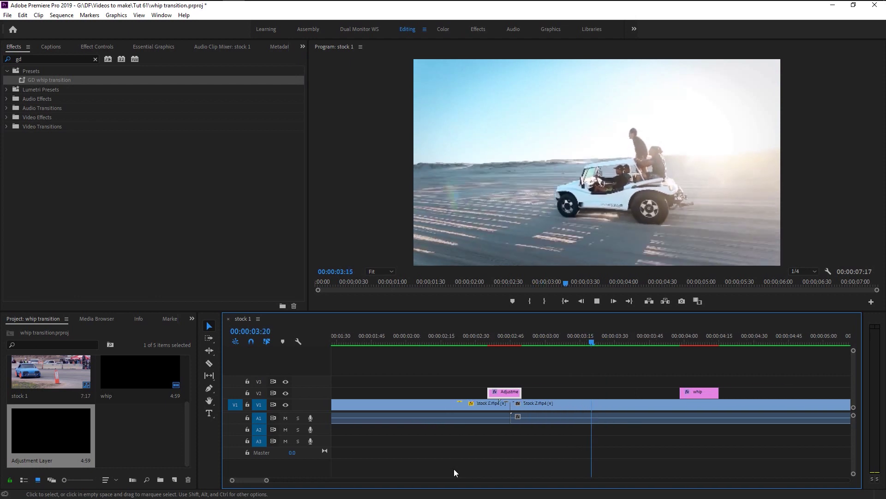
{"action": "key", "text": "space"}
{"action": "key", "text": "minus"}
{"action": "left_click", "coordinate": [359, 339]}
{"action": "left_click", "coordinate": [597, 301]}
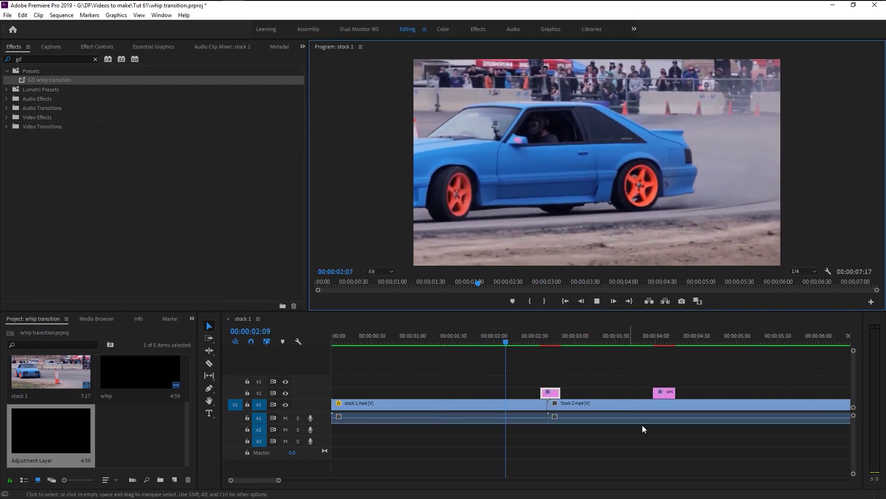
{"action": "key", "text": "space"}
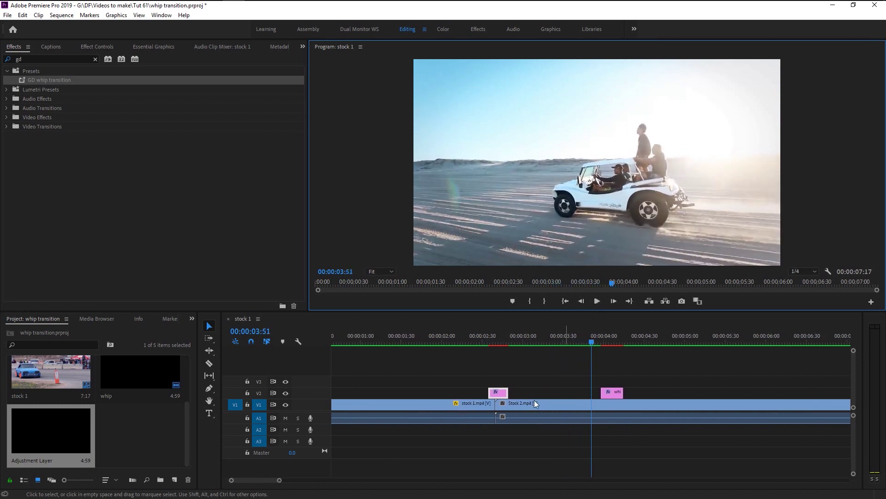